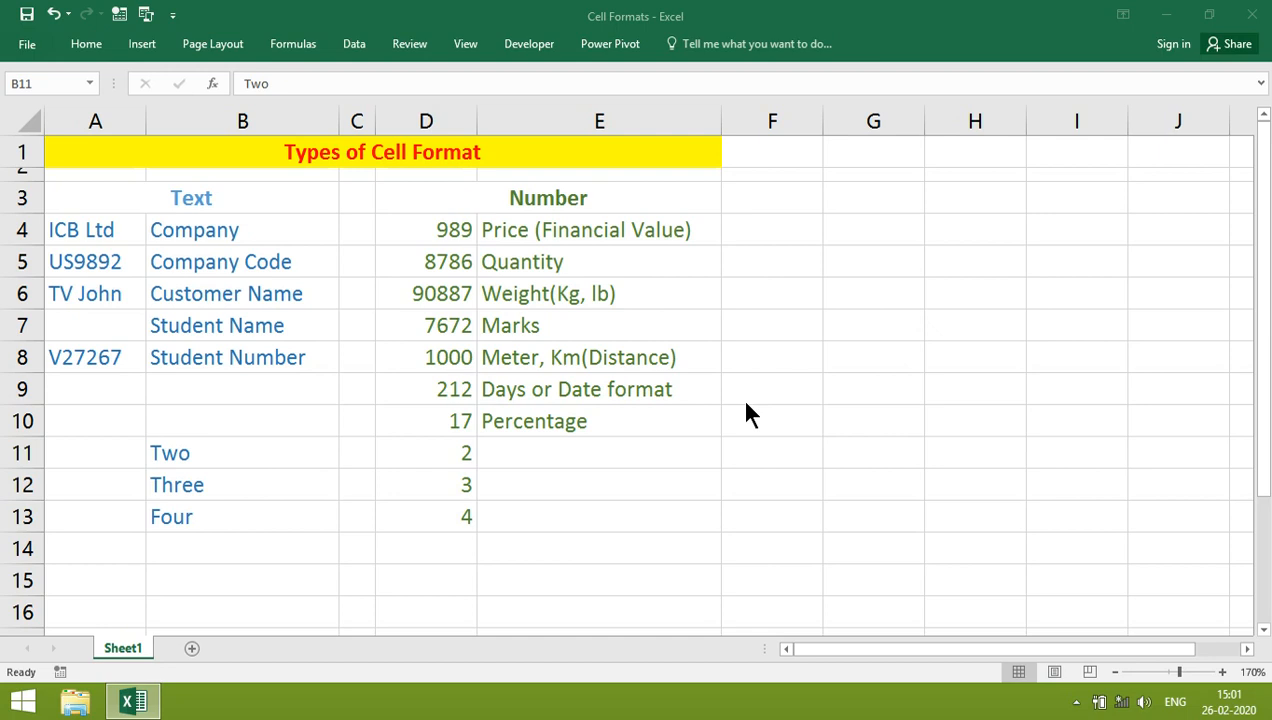
Step: Try adding the values of D11 and D12 with a formula in cell D14, and undo it
left_click(191, 236)
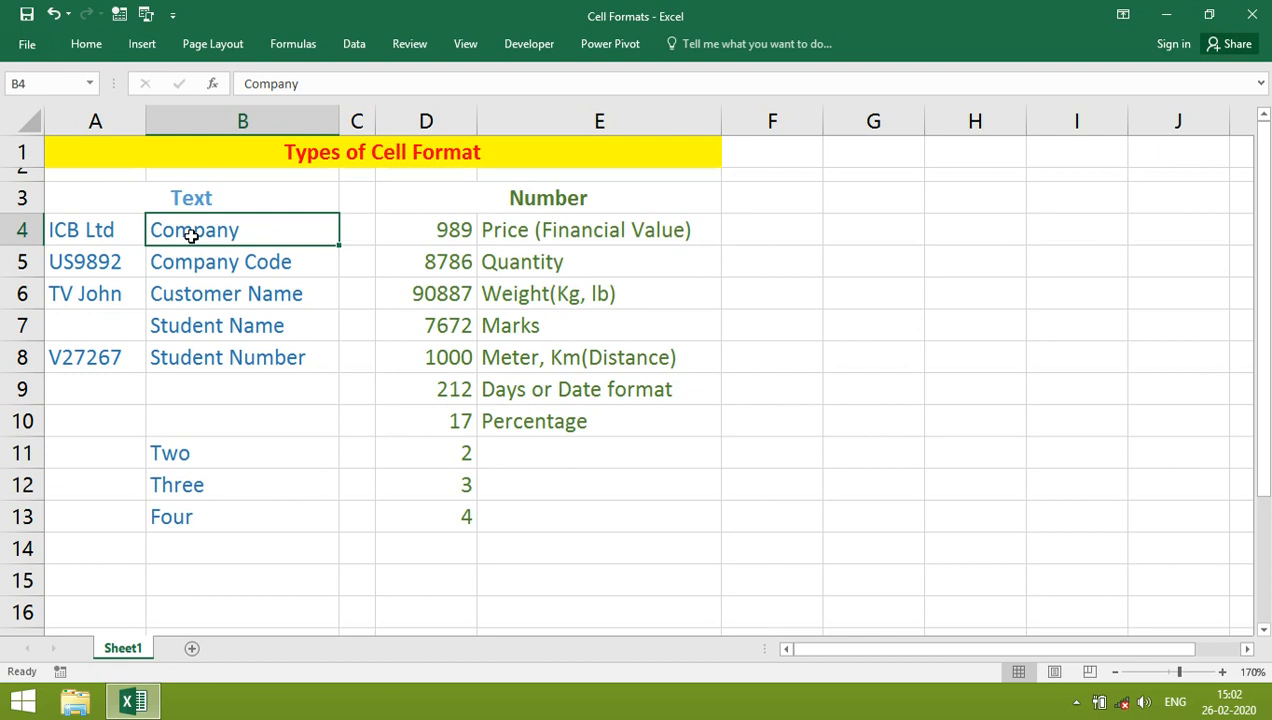
key("Right")
key("Right")
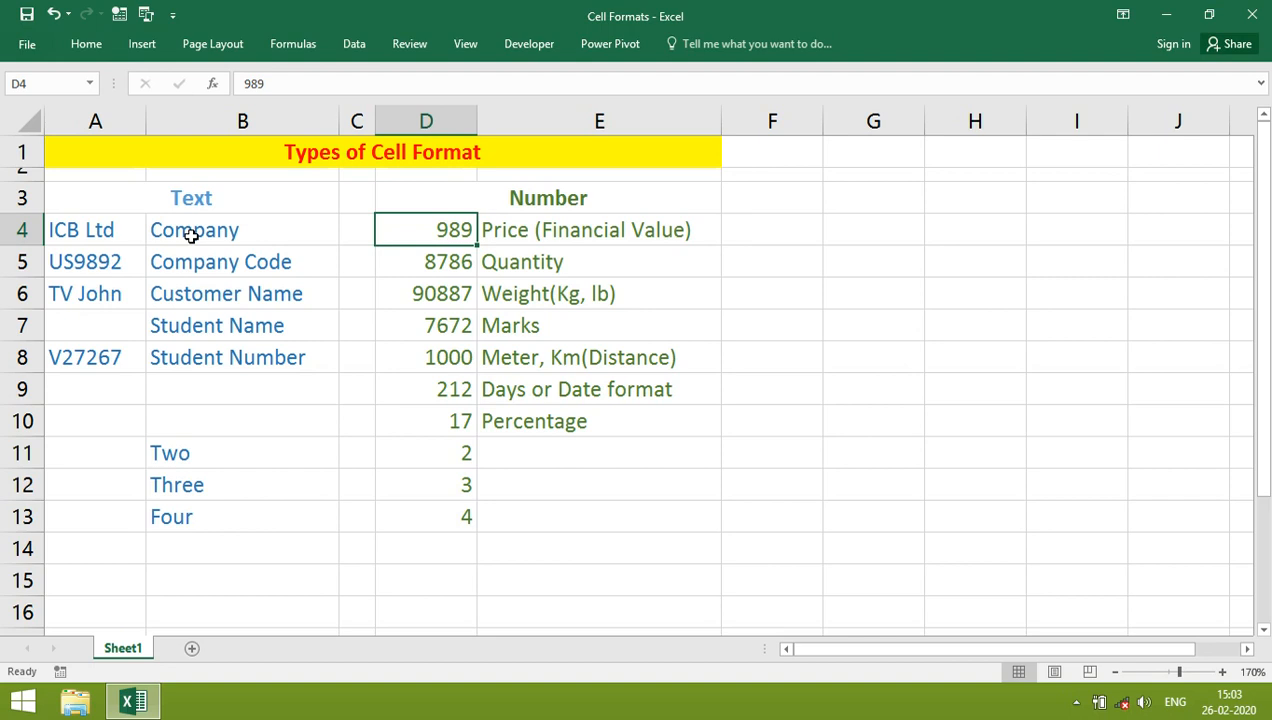
key("ctrl+Down")
key("Down")
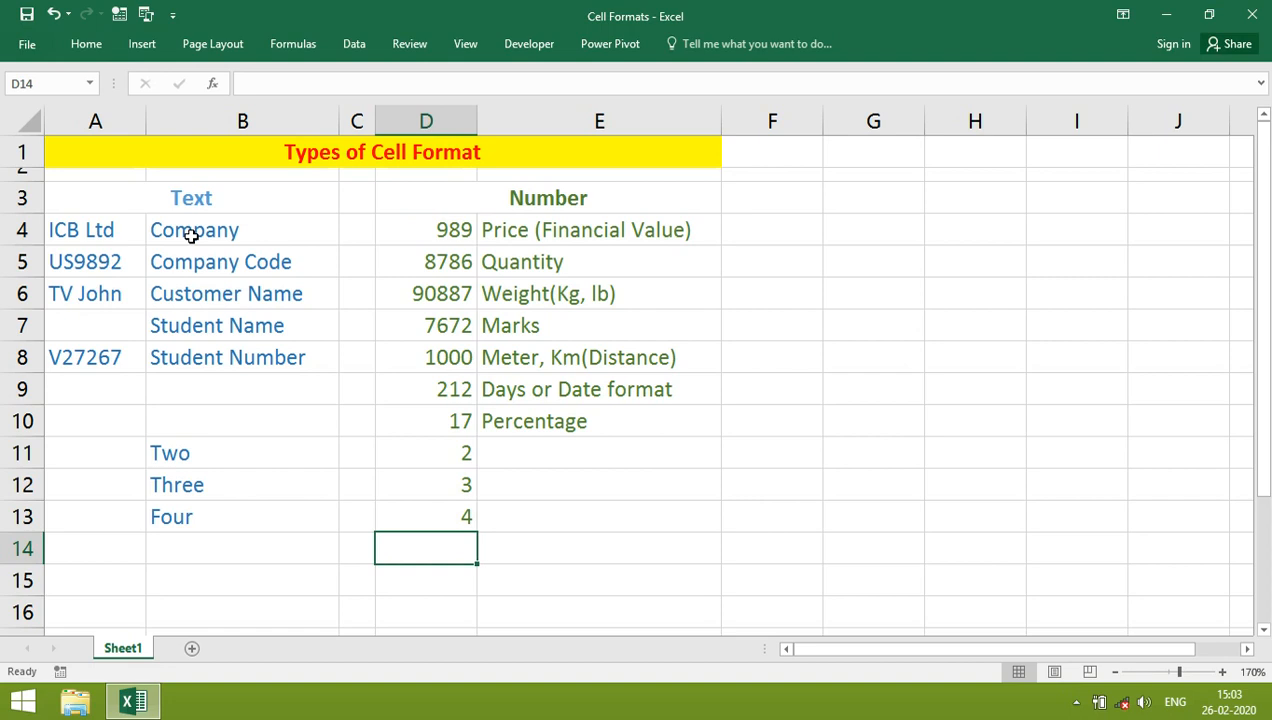
type("=")
key("Up")
key("Up")
key("Up")
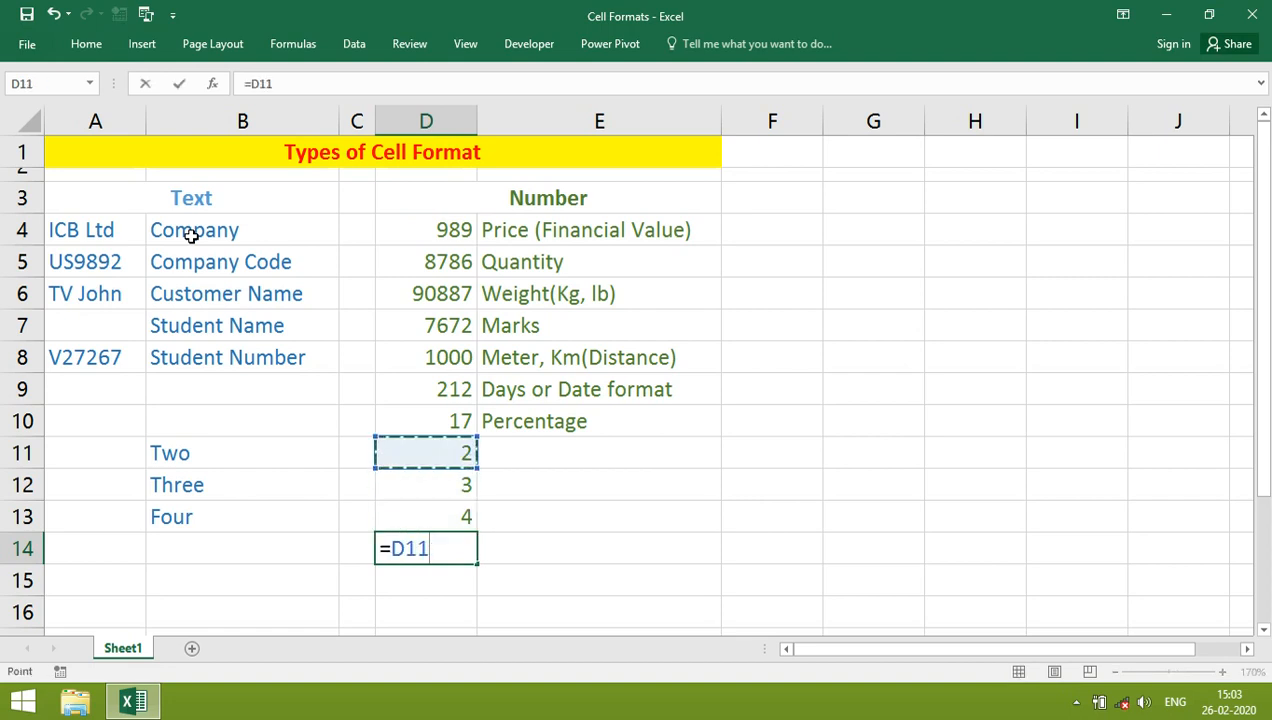
type("+")
key("Up")
key("Up")
key("Tab")
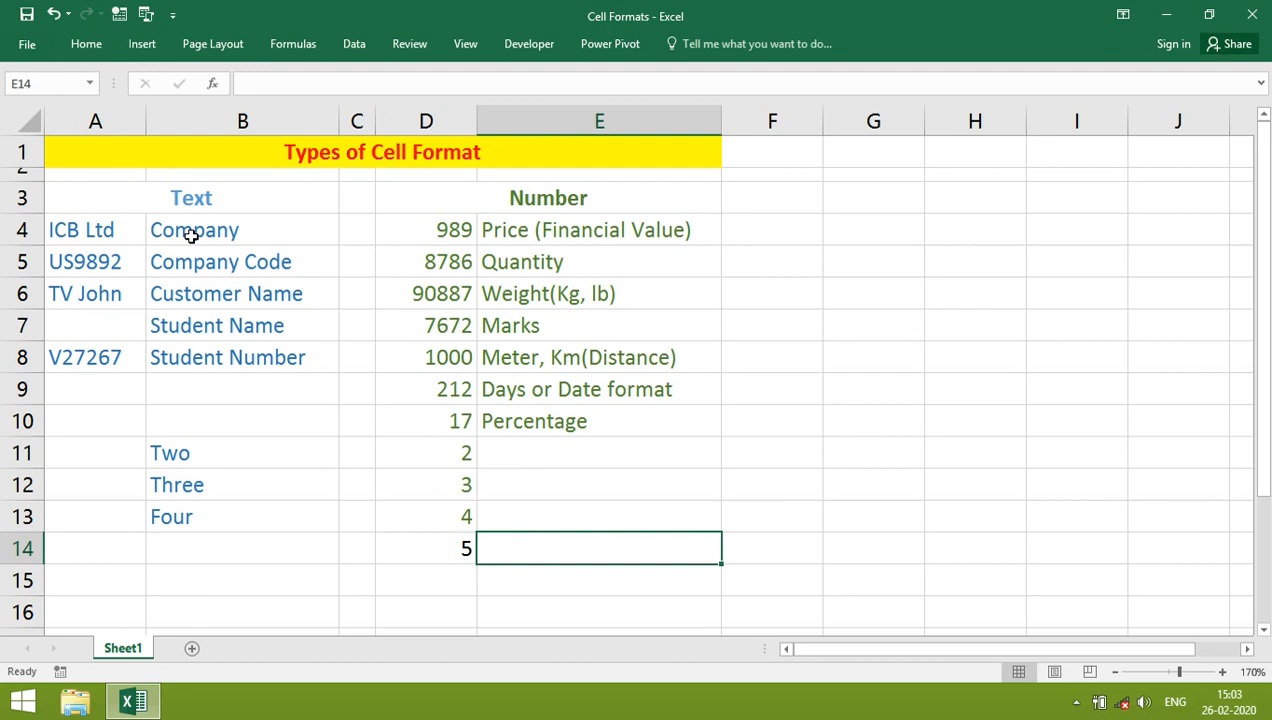
key("ctrl+z")
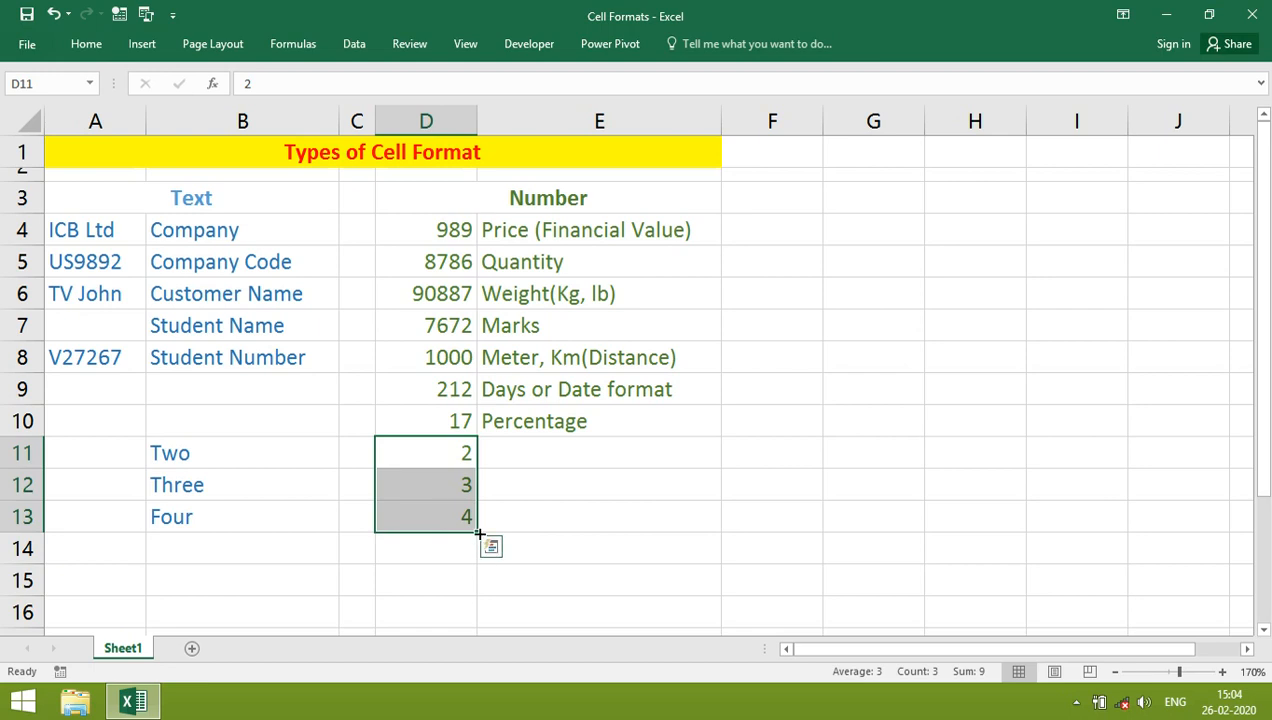
Step: Try extending the number series in D11:D13 and the number words in B11:B13 down to row 16 with AutoFill
left_click_drag(479, 533, 475, 619)
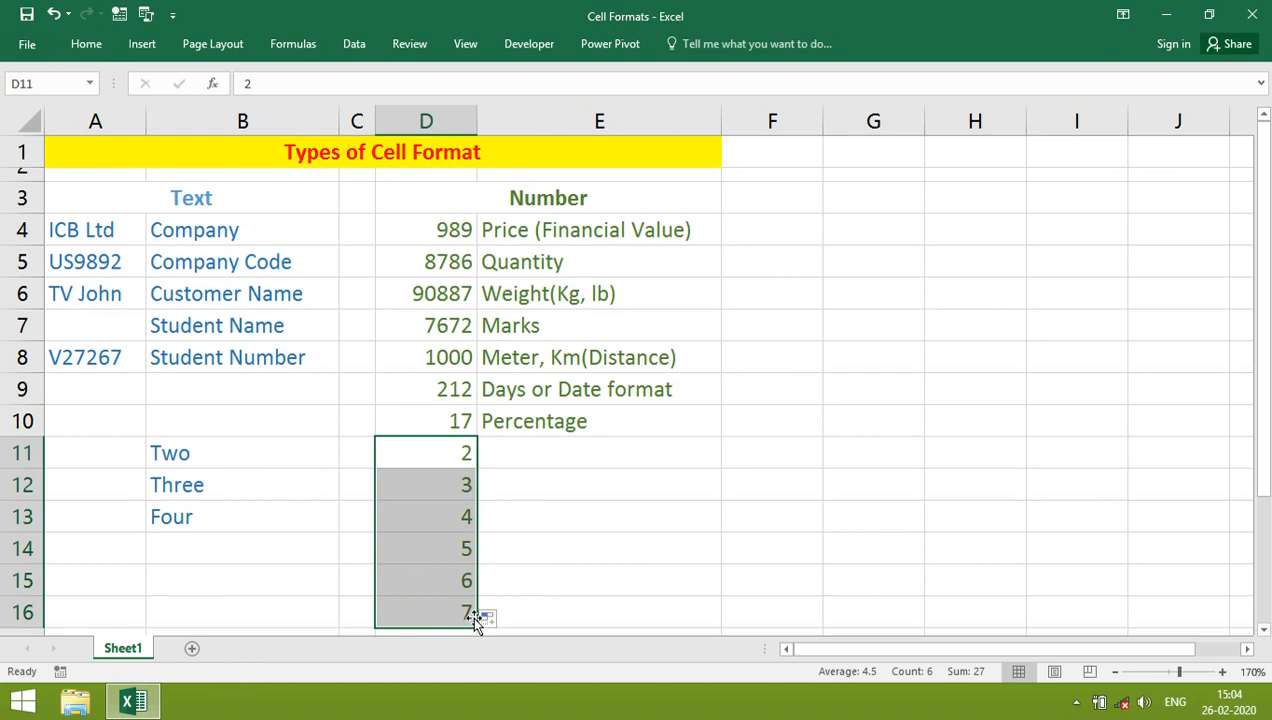
left_click(214, 458)
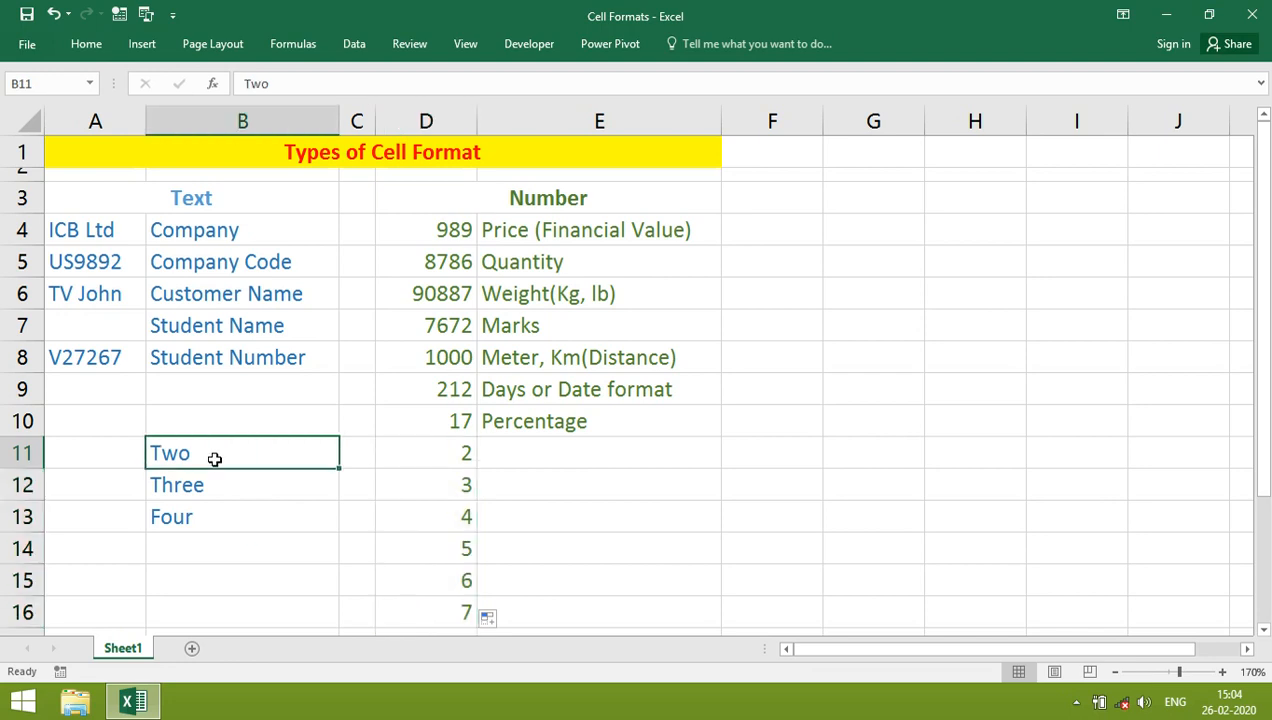
key("shift+Down")
key("shift+Down")
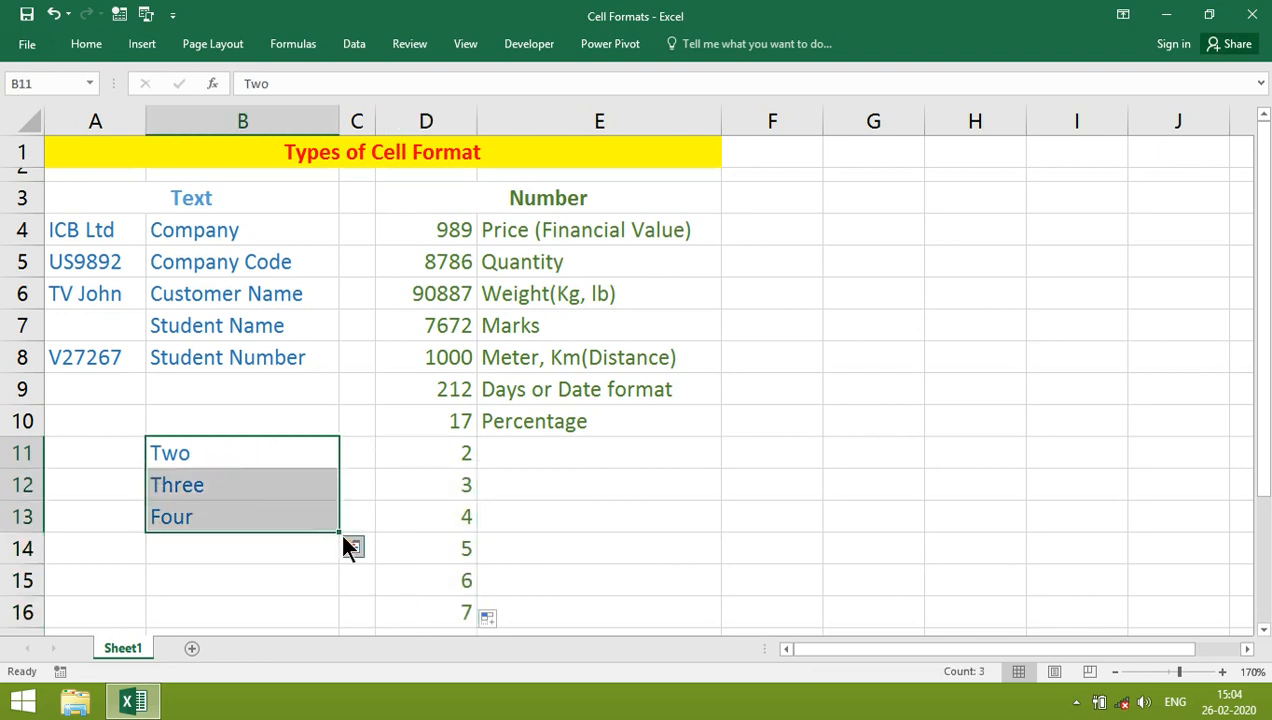
left_click_drag(340, 532, 330, 630)
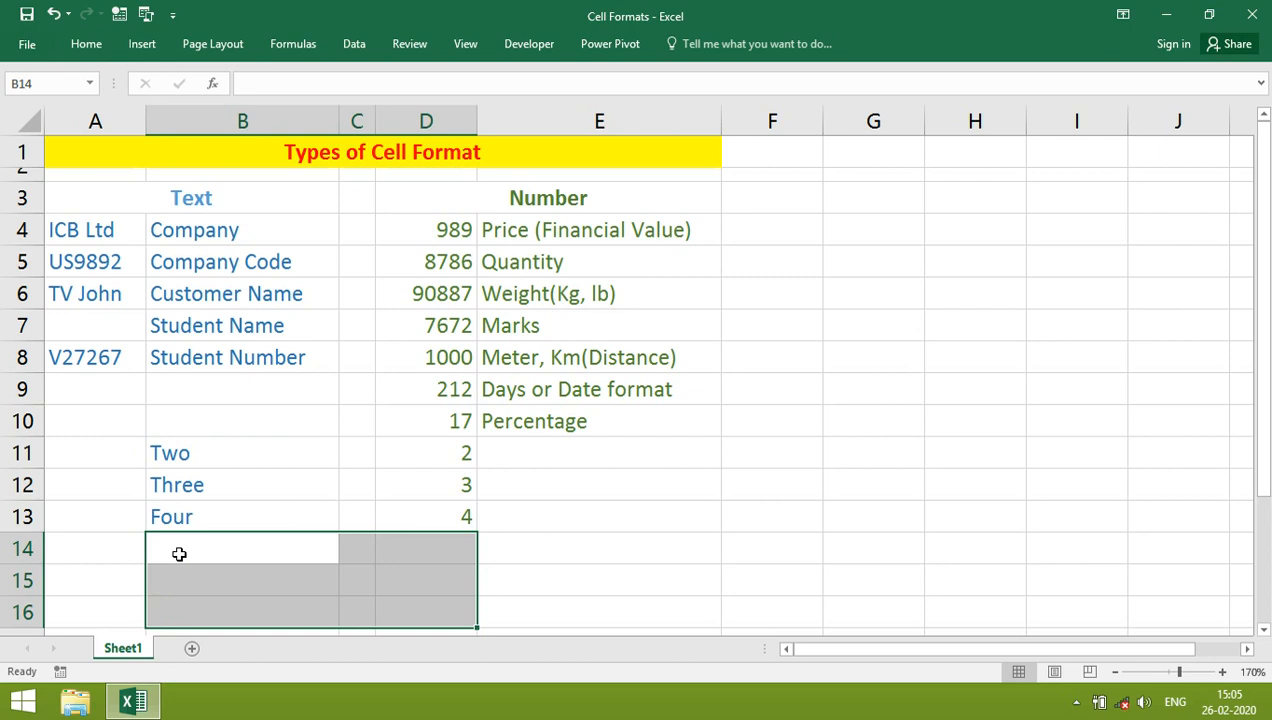
Step: Format cell D13 as a Date with the 14-03-2012 type
key("Up")
key("Right")
key("Right")
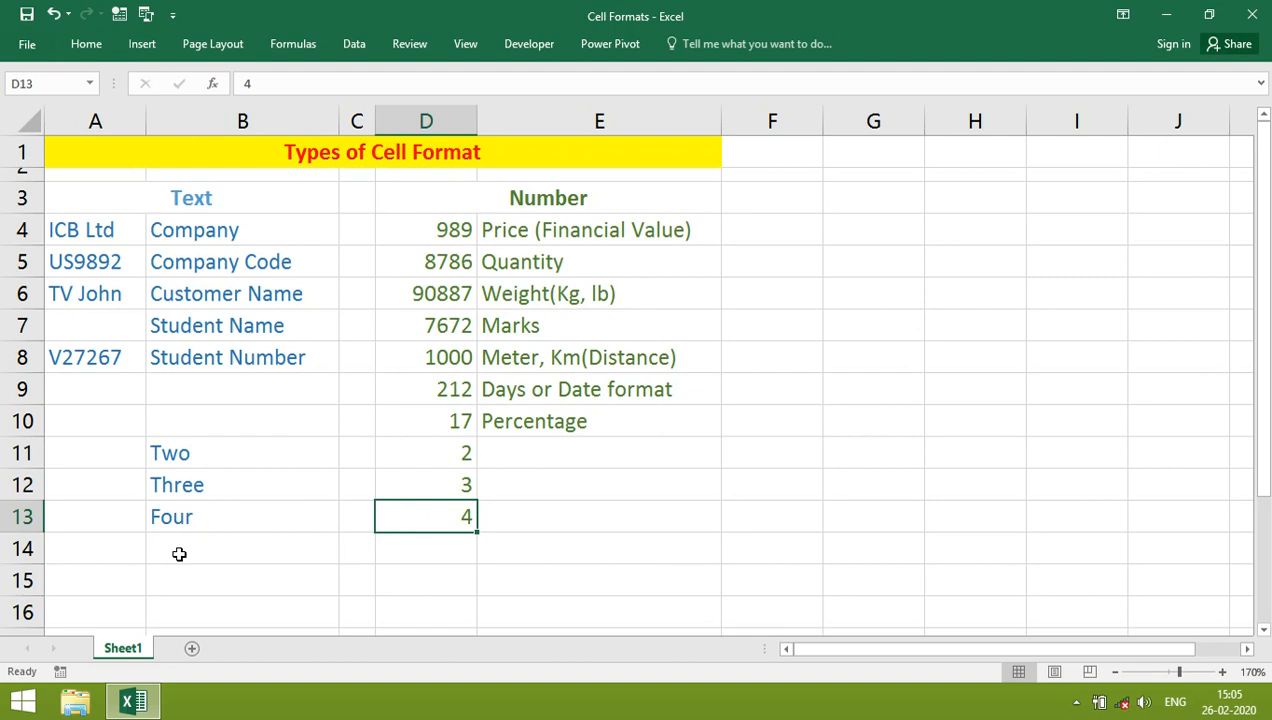
right_click(433, 519)
left_click(492, 441)
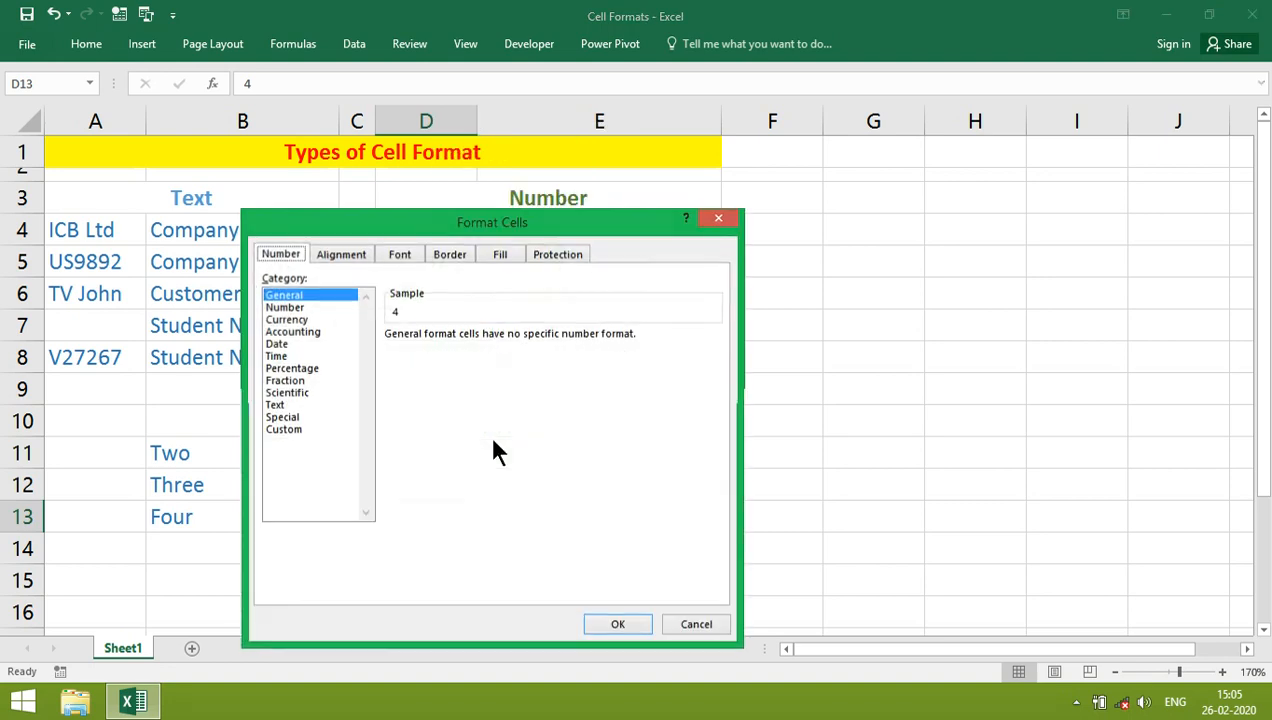
left_click(278, 344)
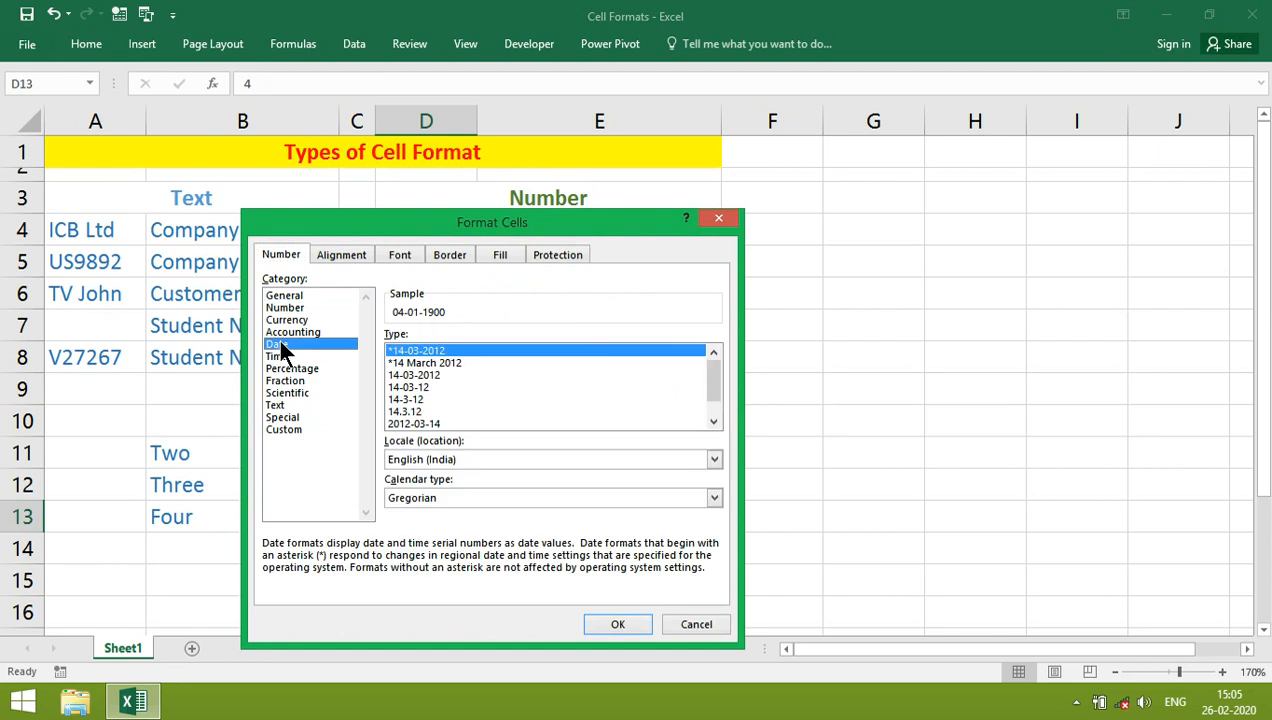
left_click(432, 373)
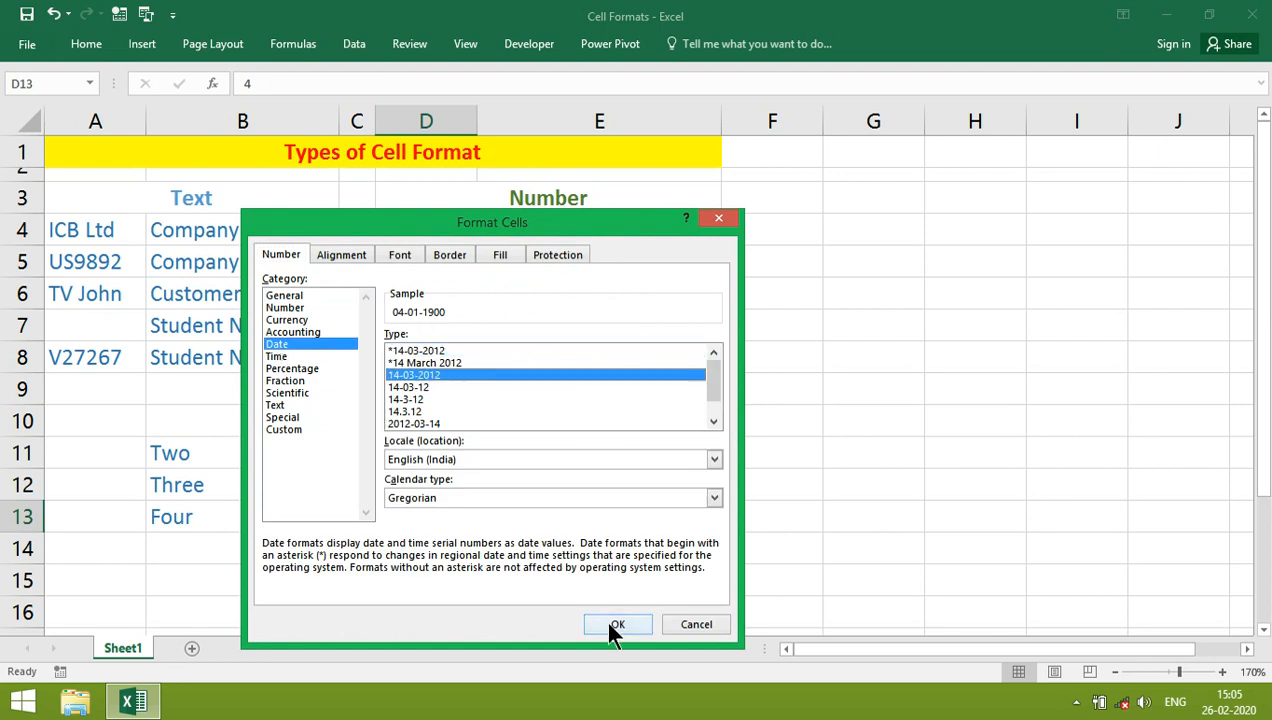
left_click(603, 616)
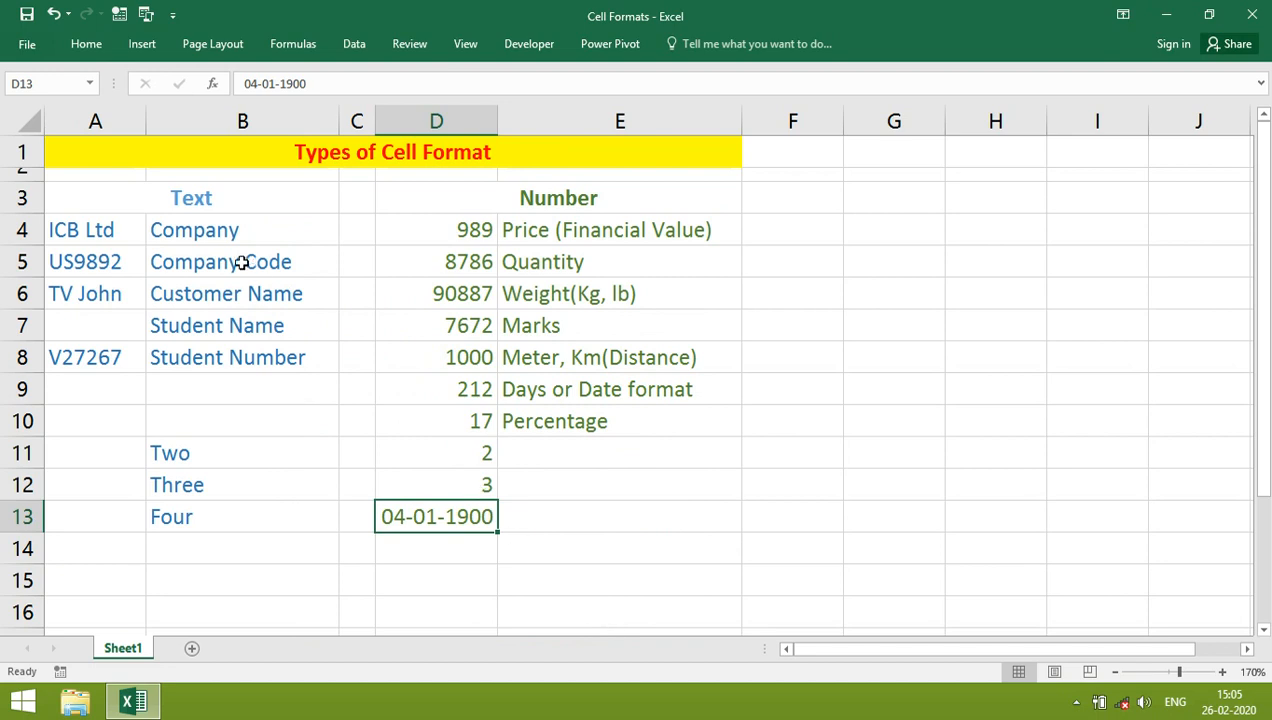
Step: Apply the Date format of type 14-03-2012 to cells D11:D12
left_click_drag(440, 453, 440, 485)
key("ctrl+1")
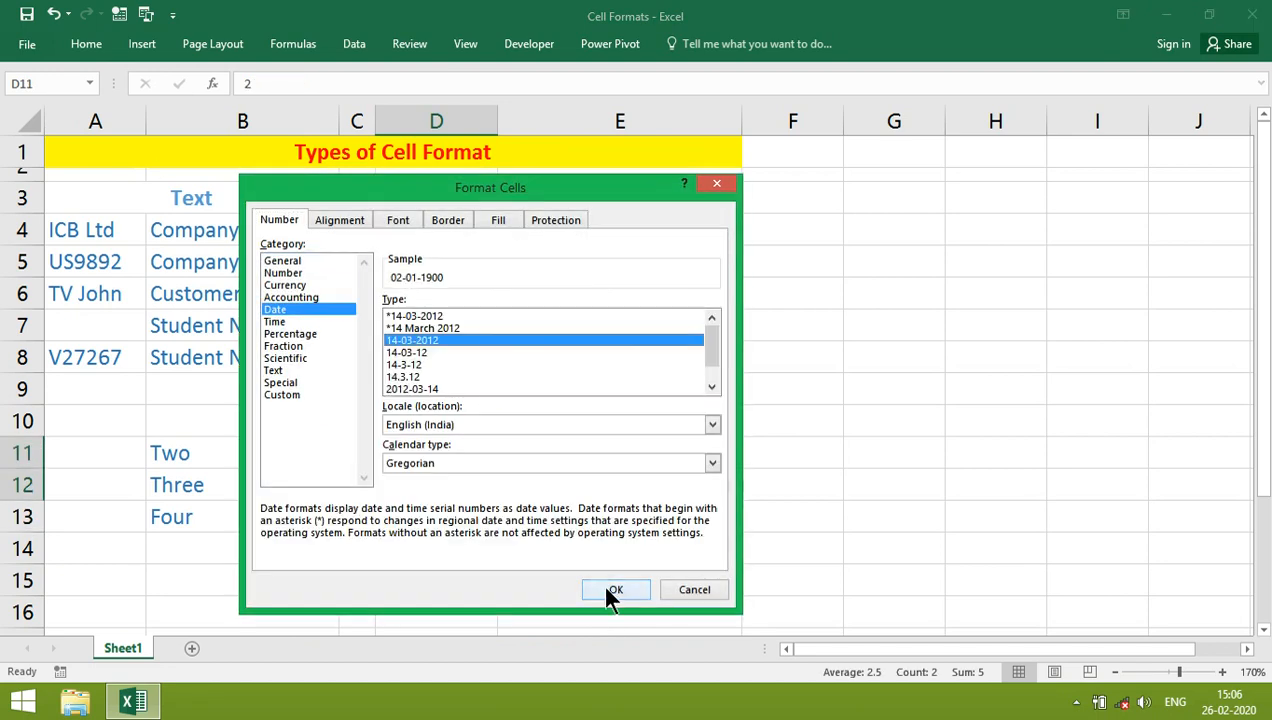
left_click(606, 588)
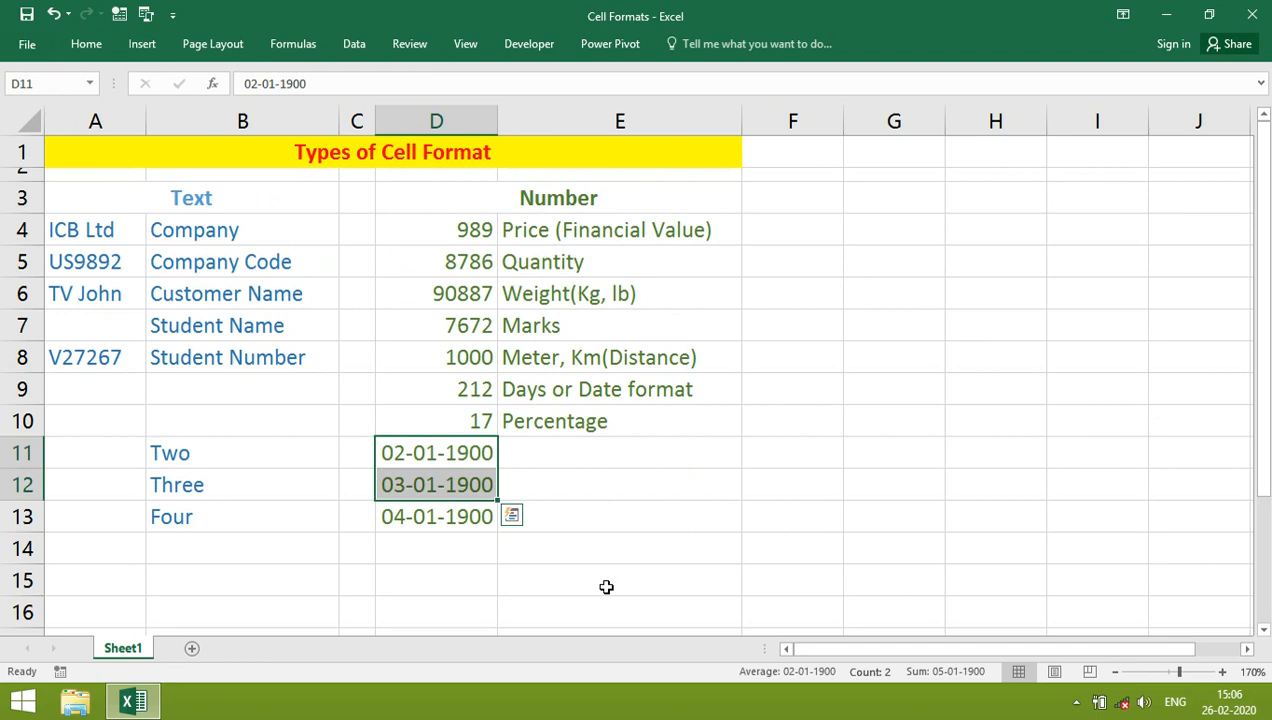
Step: Change cells D11:D13 to the Number format with two decimal places
left_click(558, 522)
left_click(454, 452)
left_click_drag(455, 466, 455, 512)
key("ctrl+1")
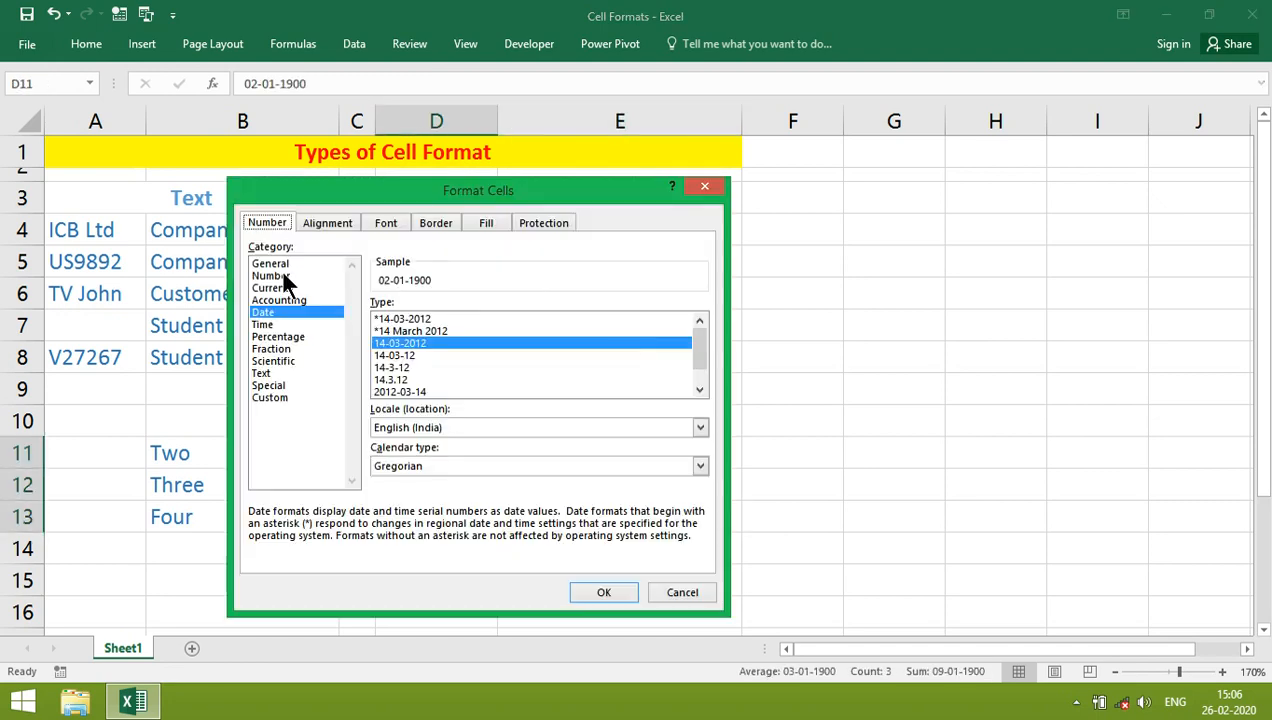
left_click(290, 276)
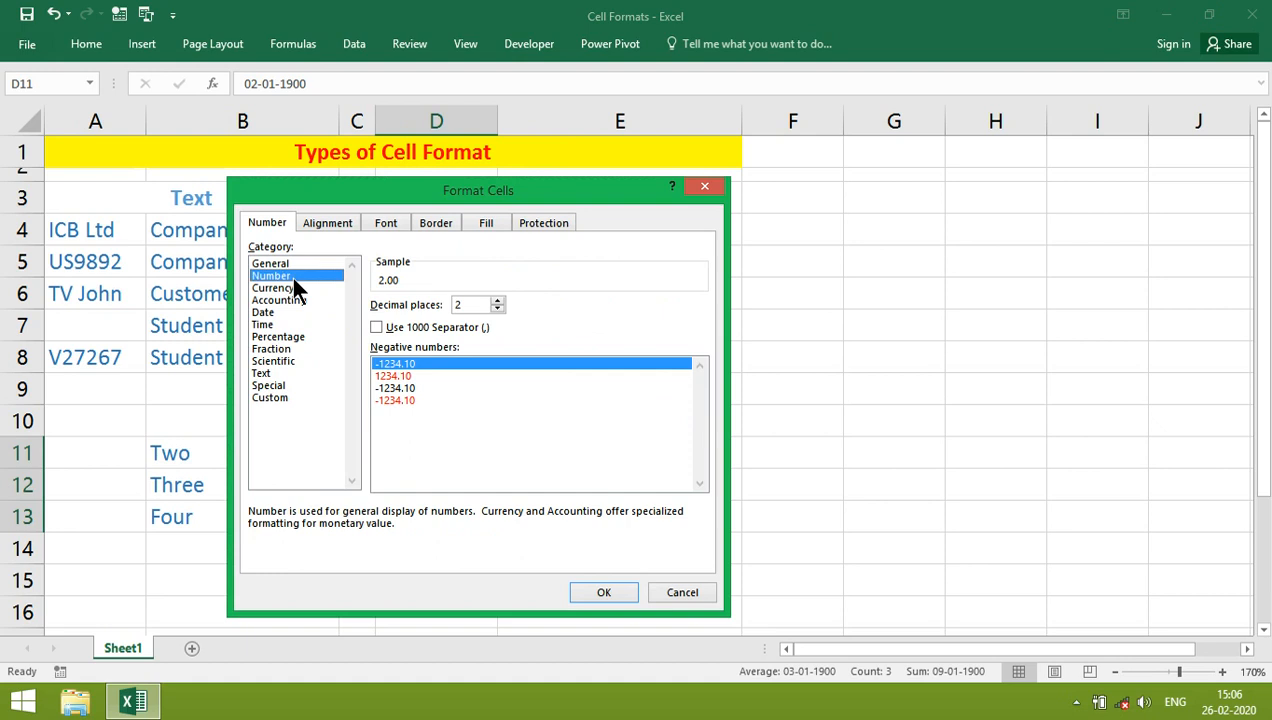
left_click(604, 594)
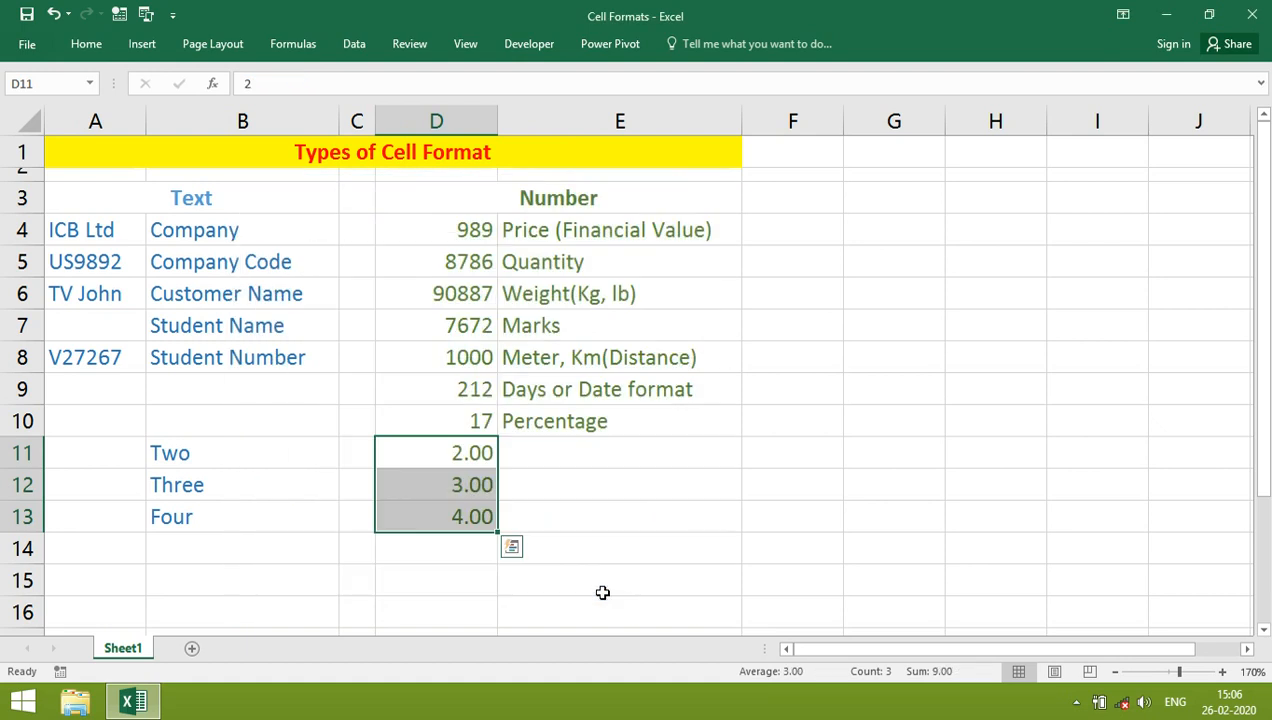
Step: Apply the Percentage format to D11:D13 and replace it with Currency using the ₹ symbol and two decimal places
key("ctrl+1")
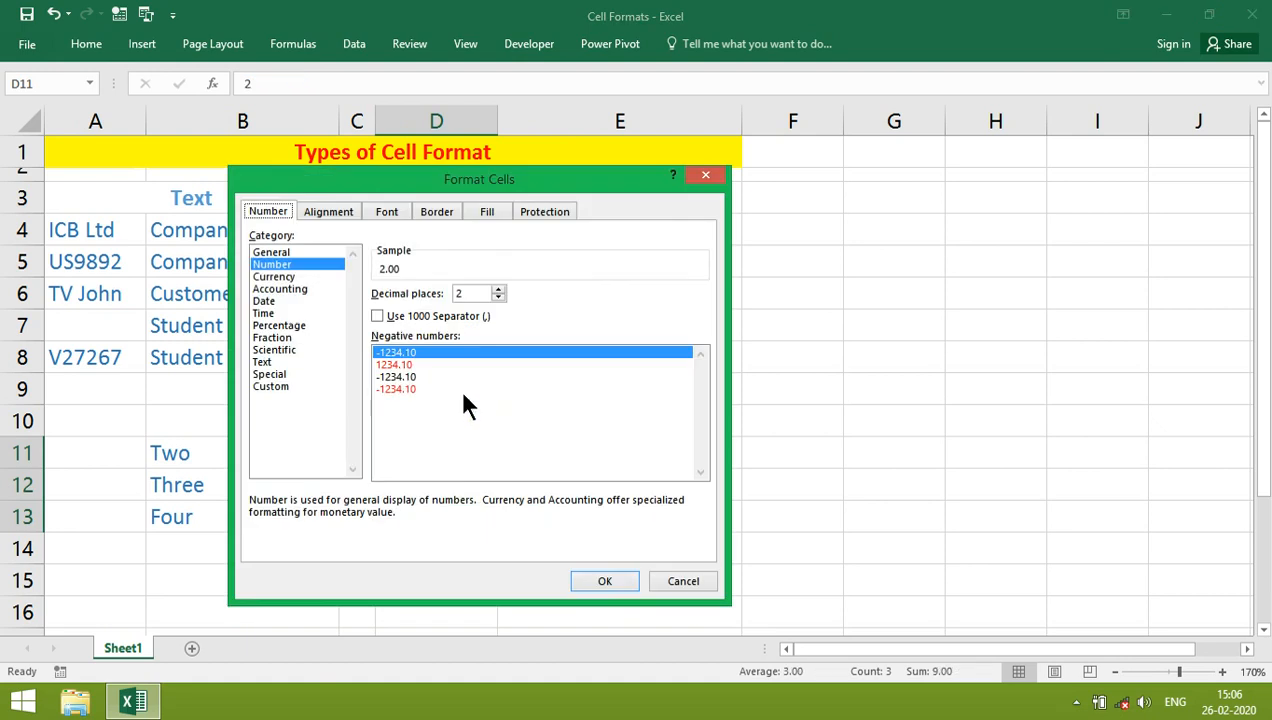
left_click(280, 326)
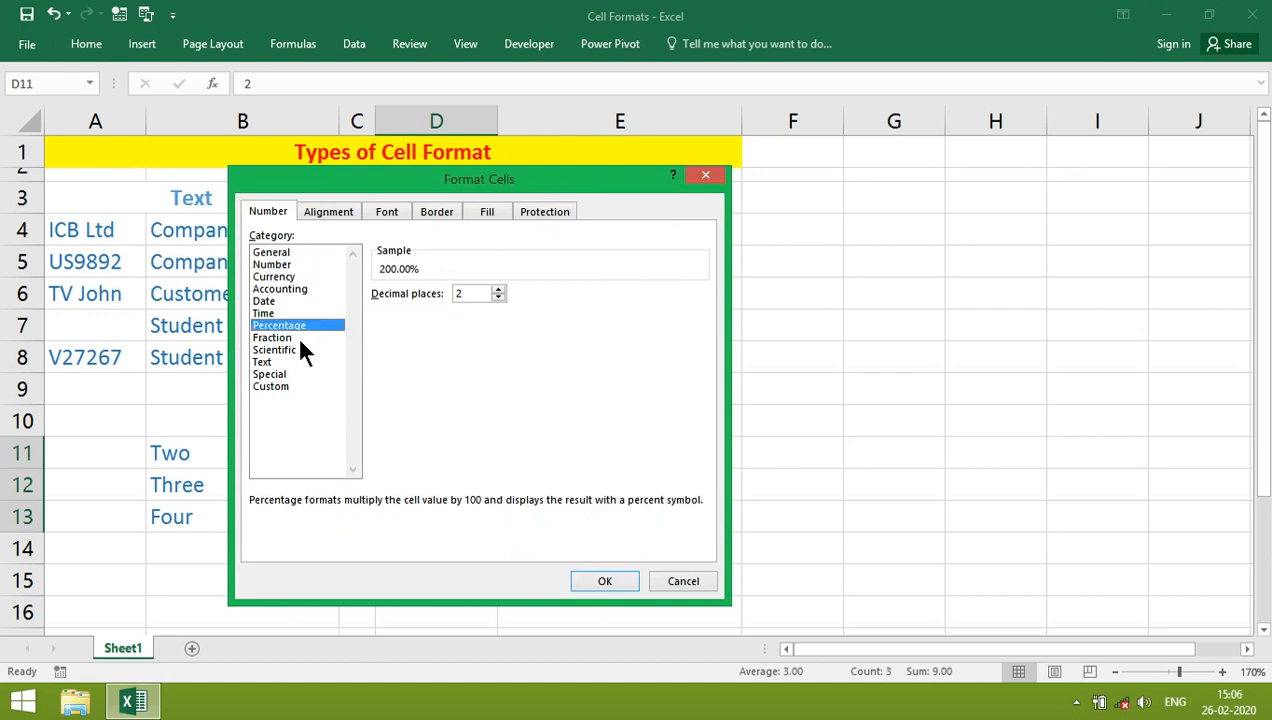
left_click(598, 580)
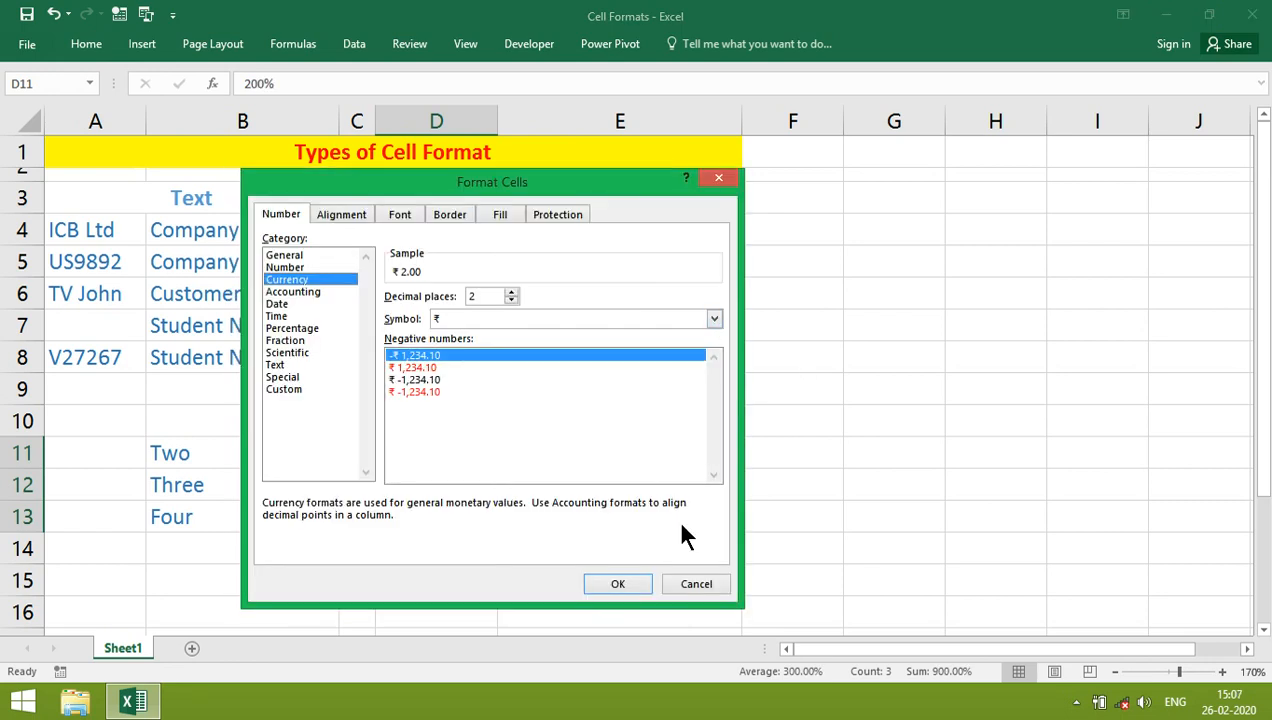
left_click(620, 584)
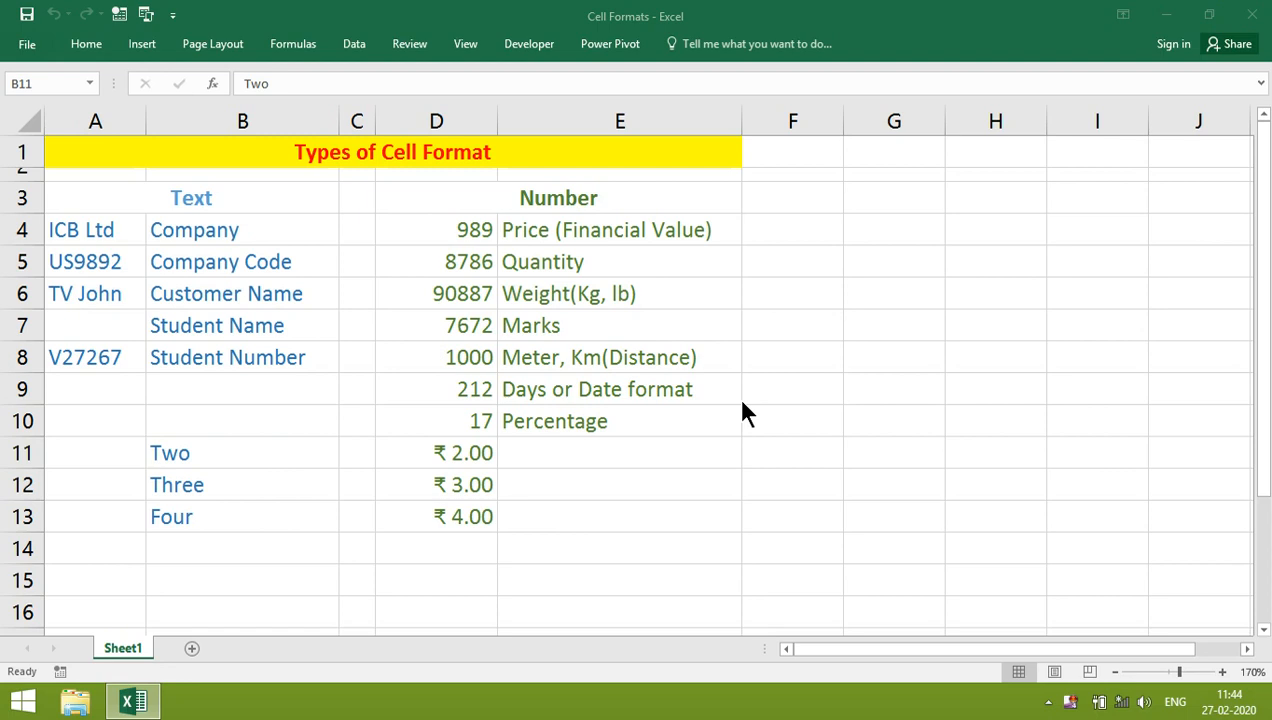
Step: Compare the status bar summaries for the text cells B11:B13 and the numeric cells D11:D13
left_click(176, 452)
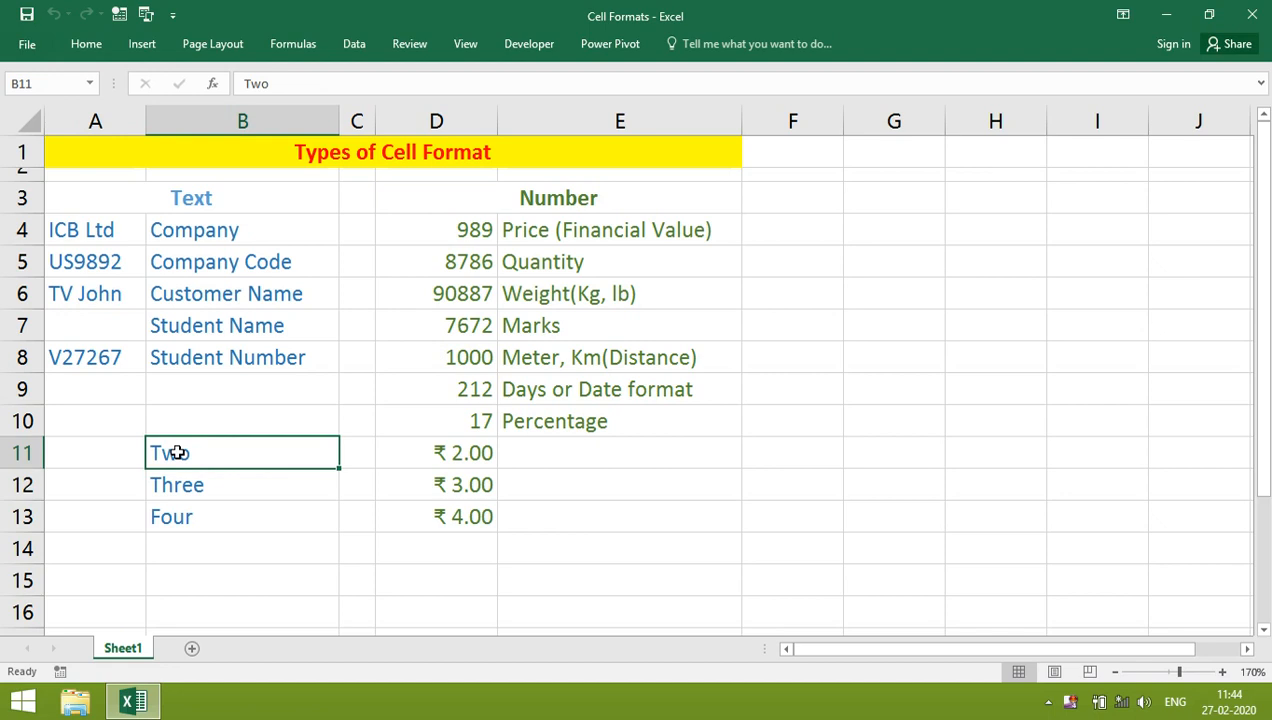
key("shift+Down")
key("shift+Down")
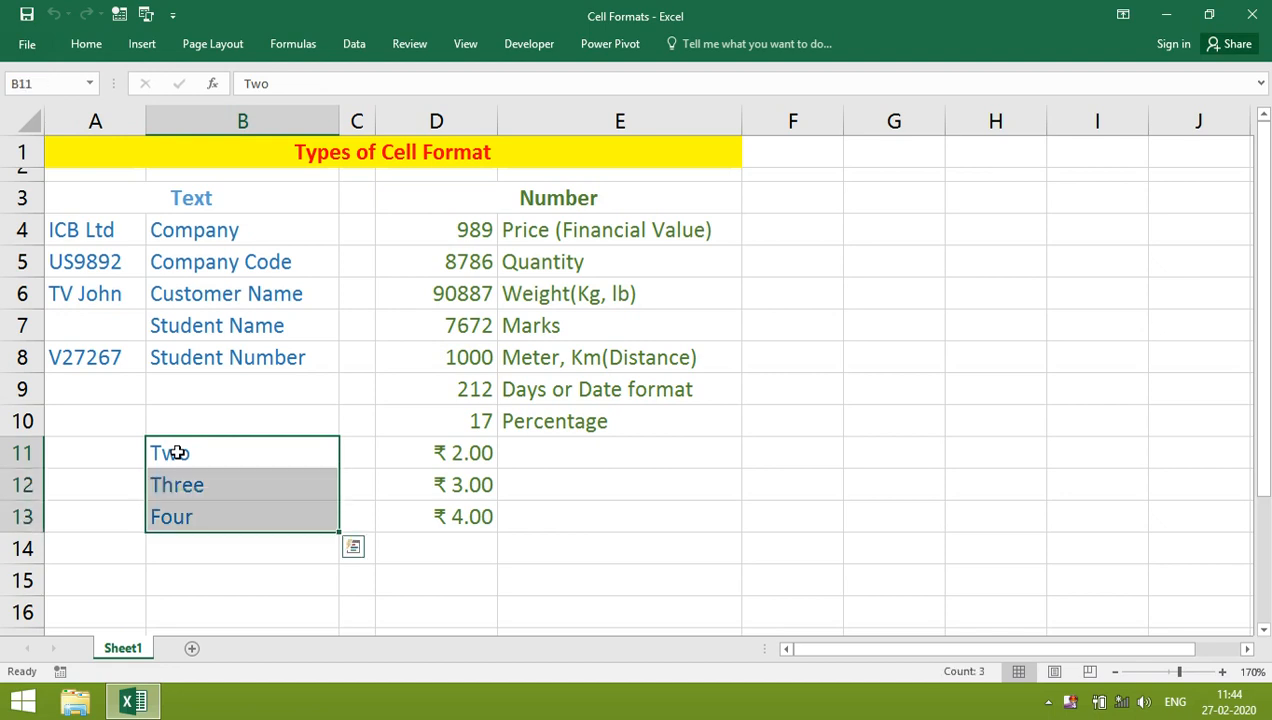
key("Right")
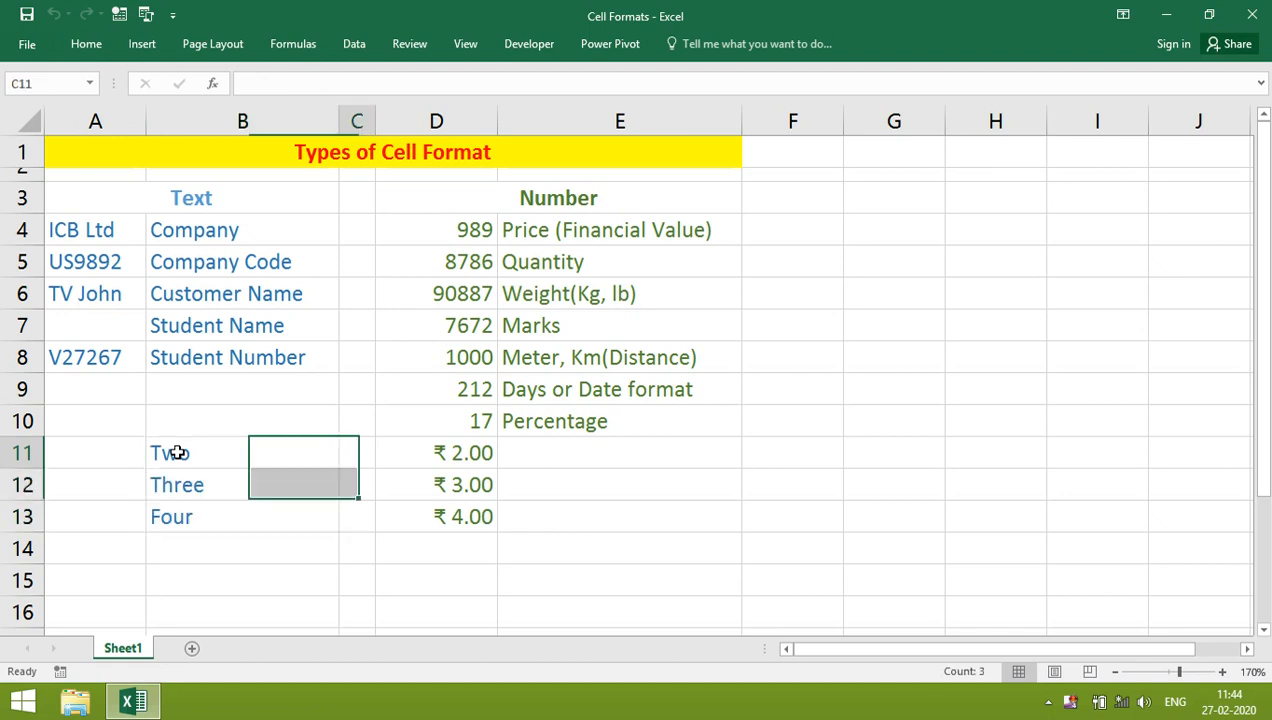
key("Right")
key("Right")
key("Left")
key("shift+Down")
key("shift+Down")
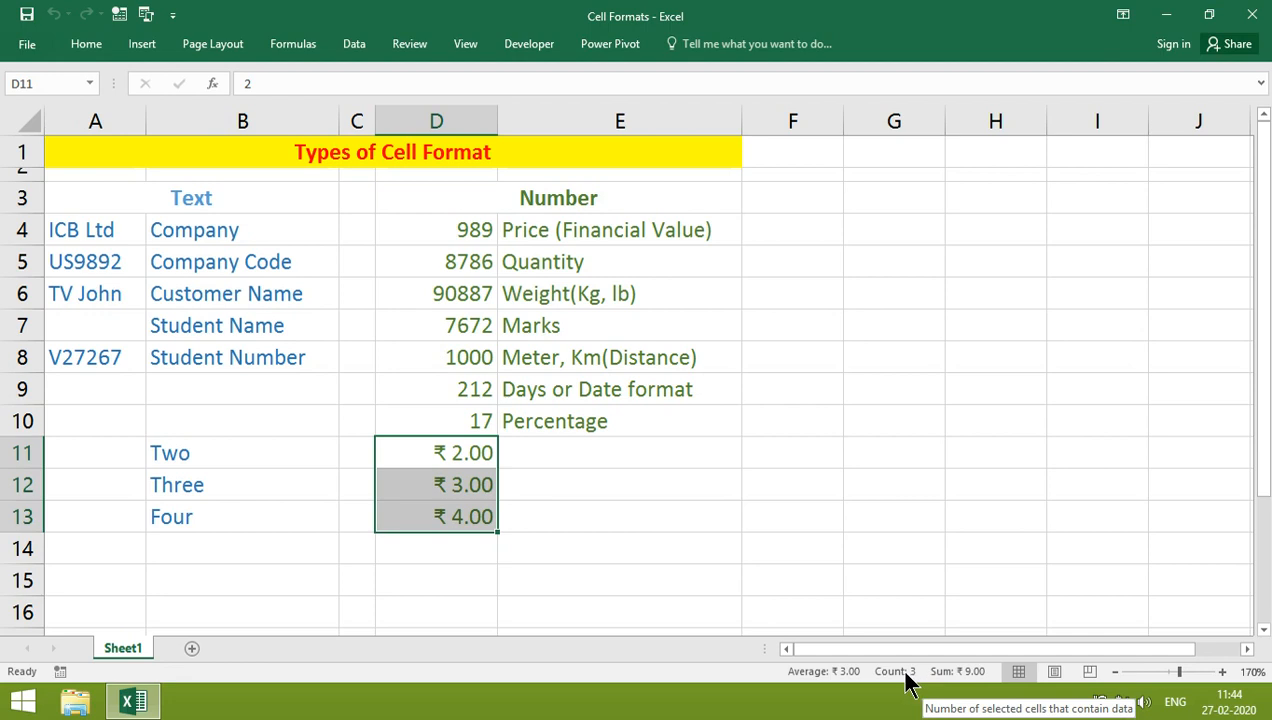
left_click(208, 453)
key("shift+Down")
key("shift+Down")
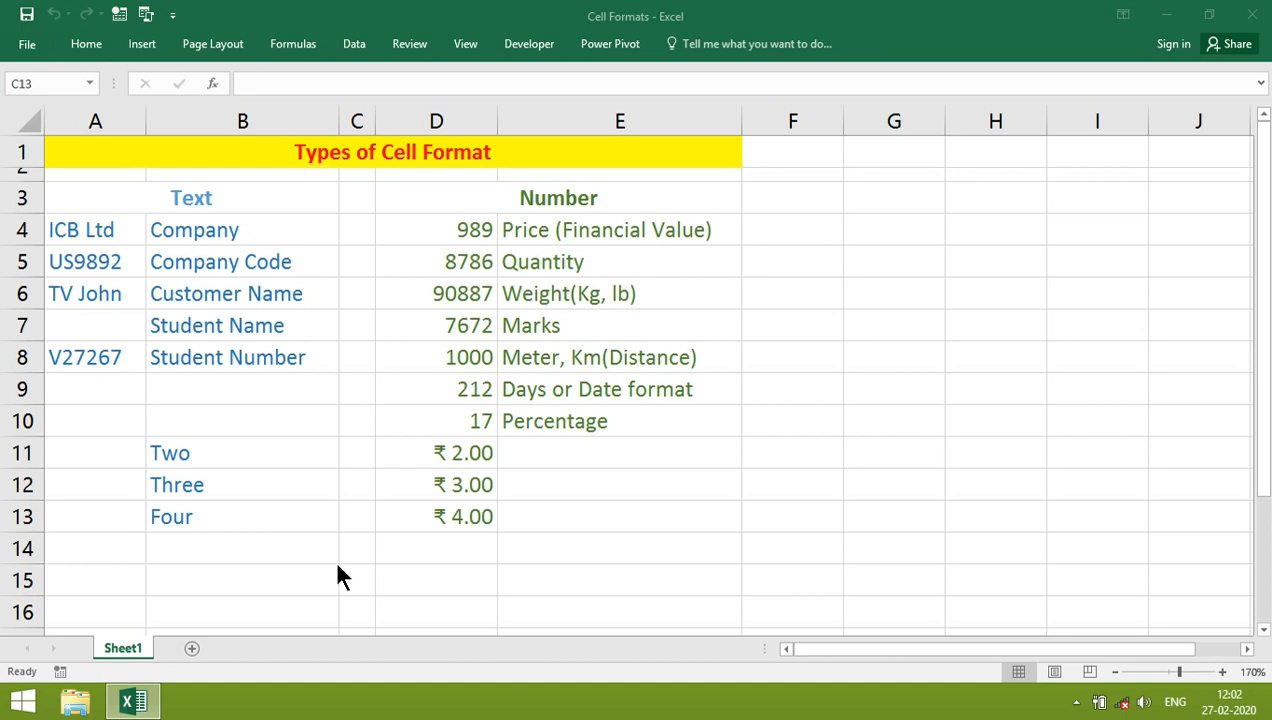
Step: Try starting an entry in cell B15 with the operators =, > and <, discard it, and return to B11
left_click(189, 452)
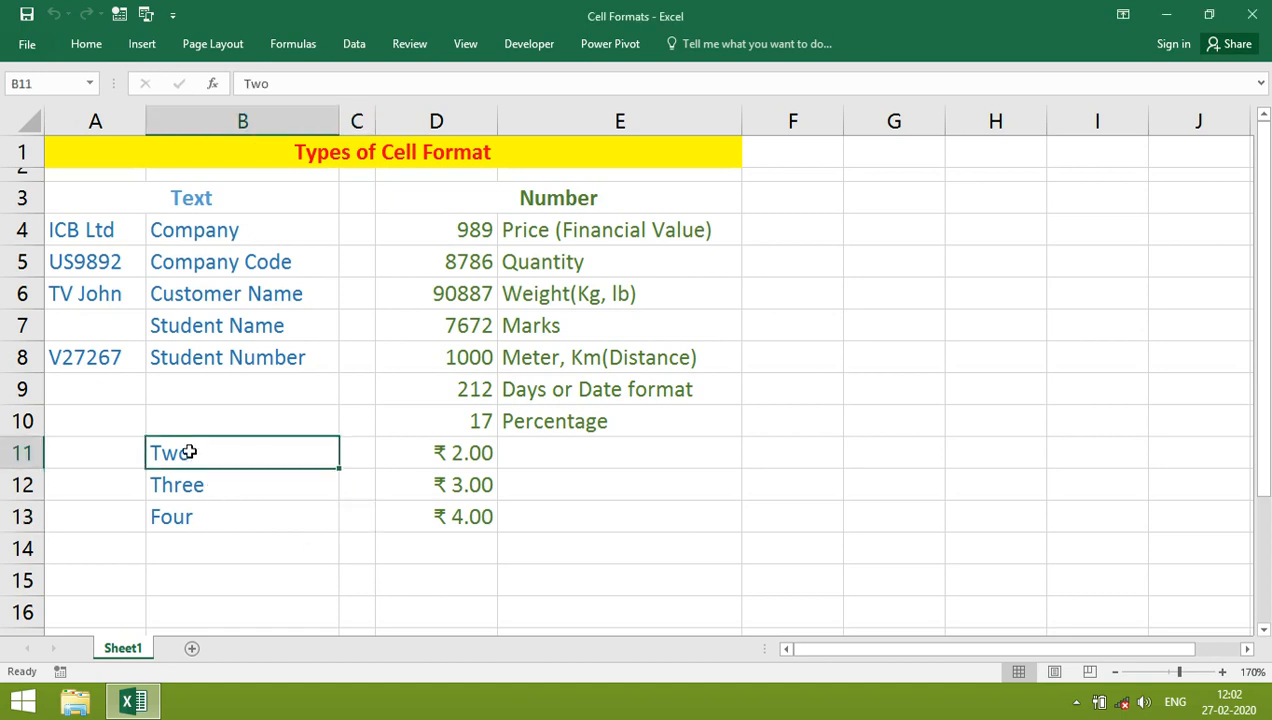
key("Down")
key("Down")
key("Down")
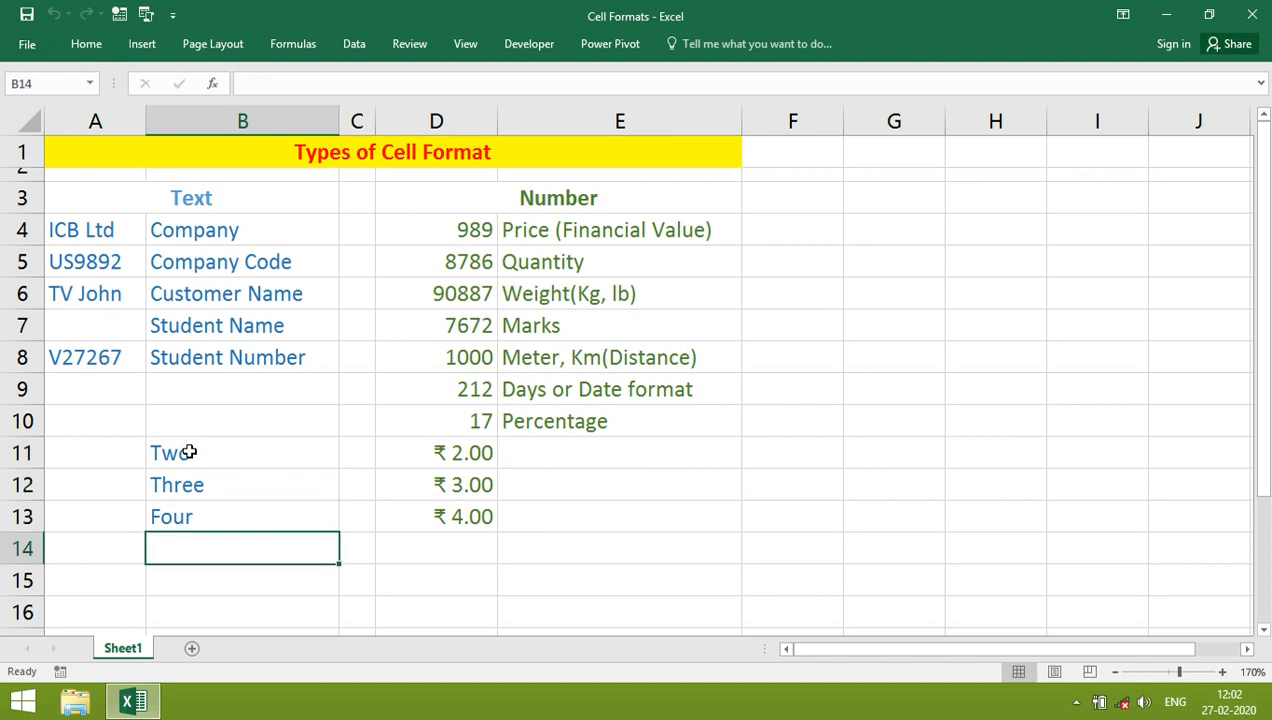
key("Down")
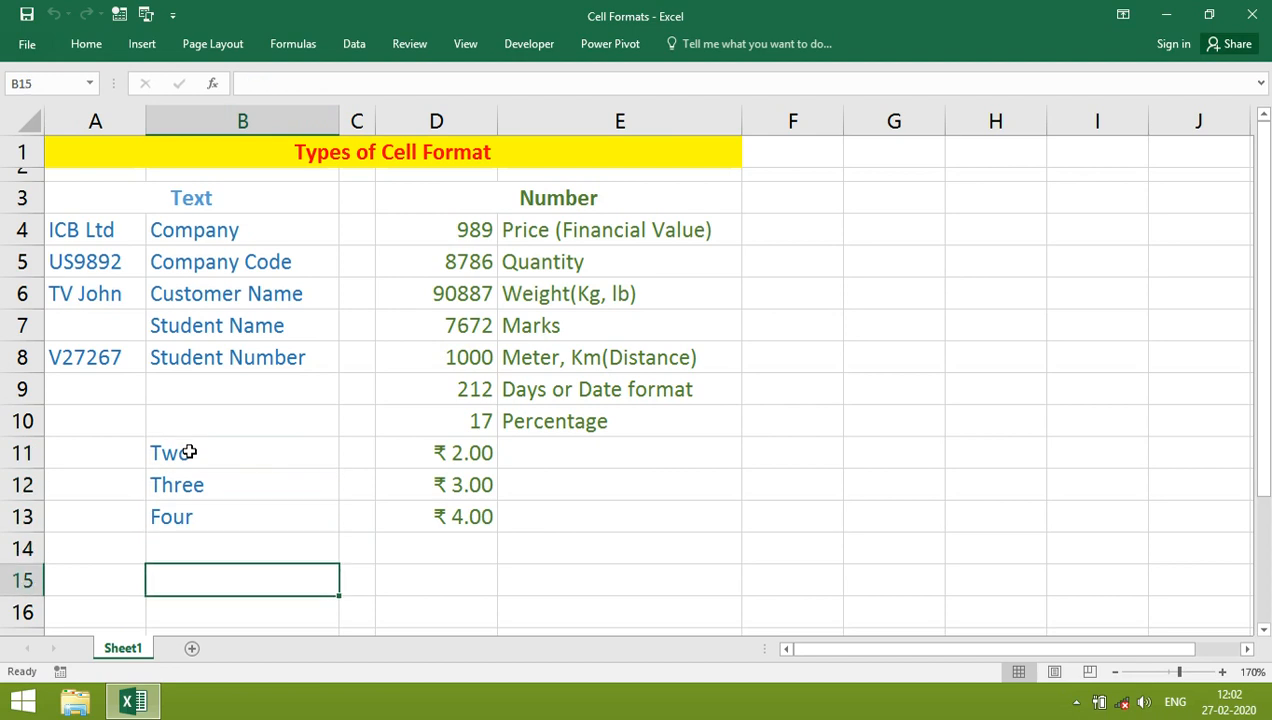
type("=")
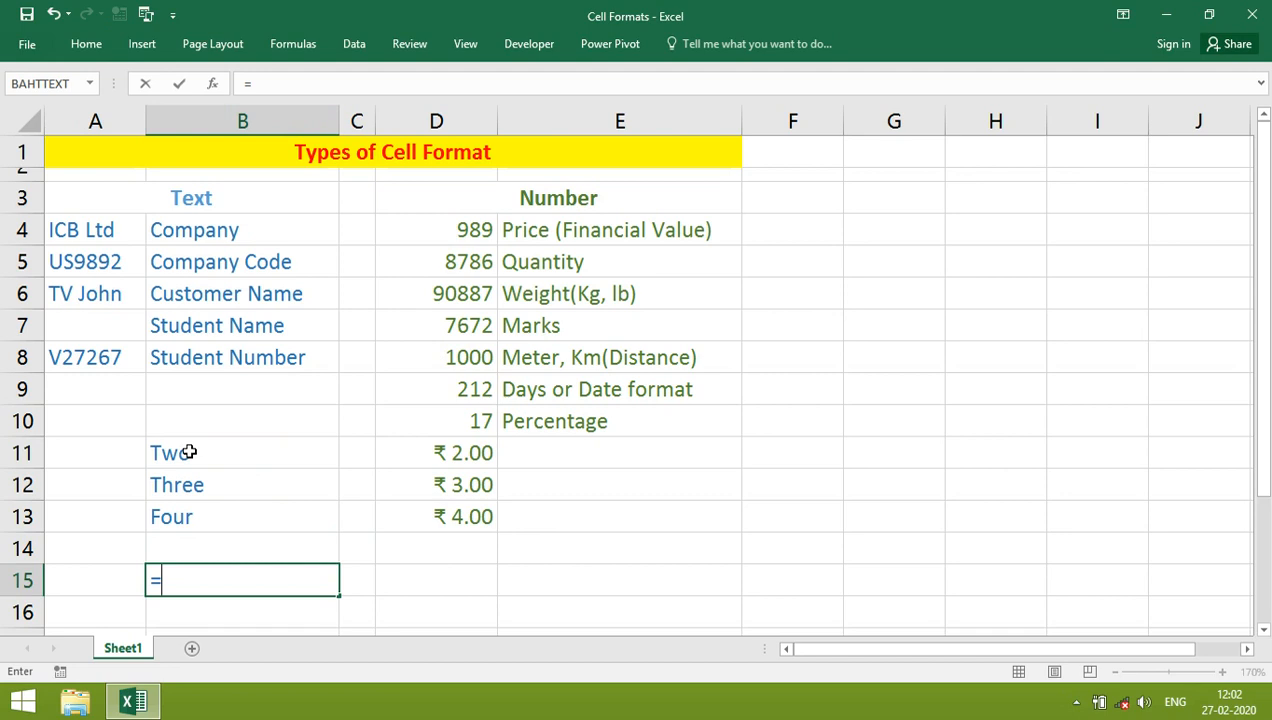
key("Escape")
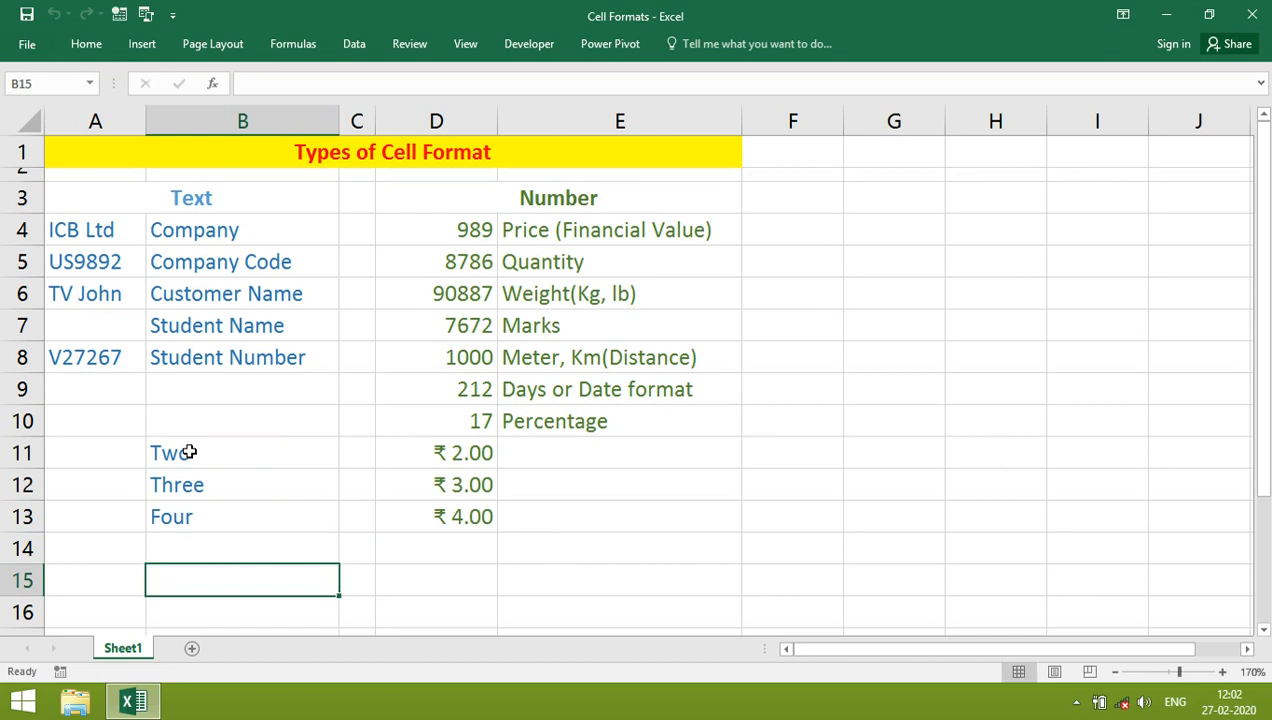
type(">")
key("BackSpace")
type("<")
key("Escape")
key("Up")
key("Up")
key("Up")
key("Up")
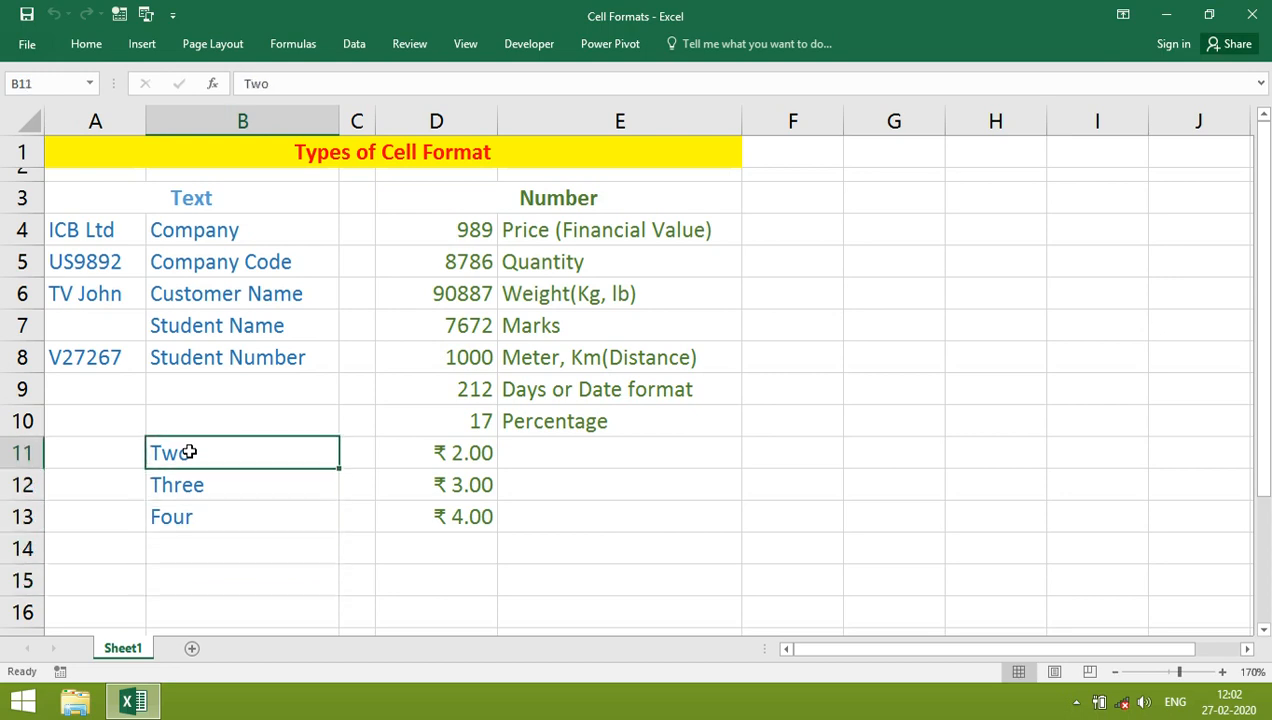
Step: Try starting an entry in cell D14 with the operators =, < and >, and discard it
key("Right")
key("Right")
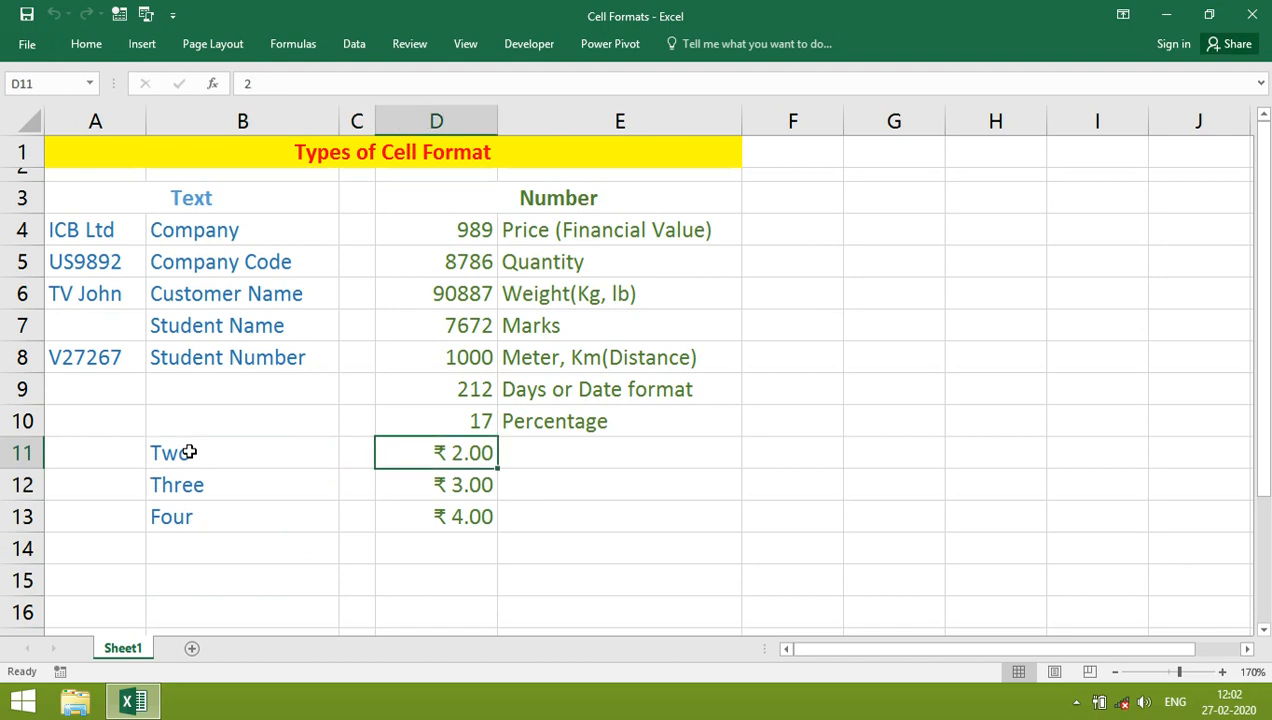
key("Down")
key("Down")
key("Down")
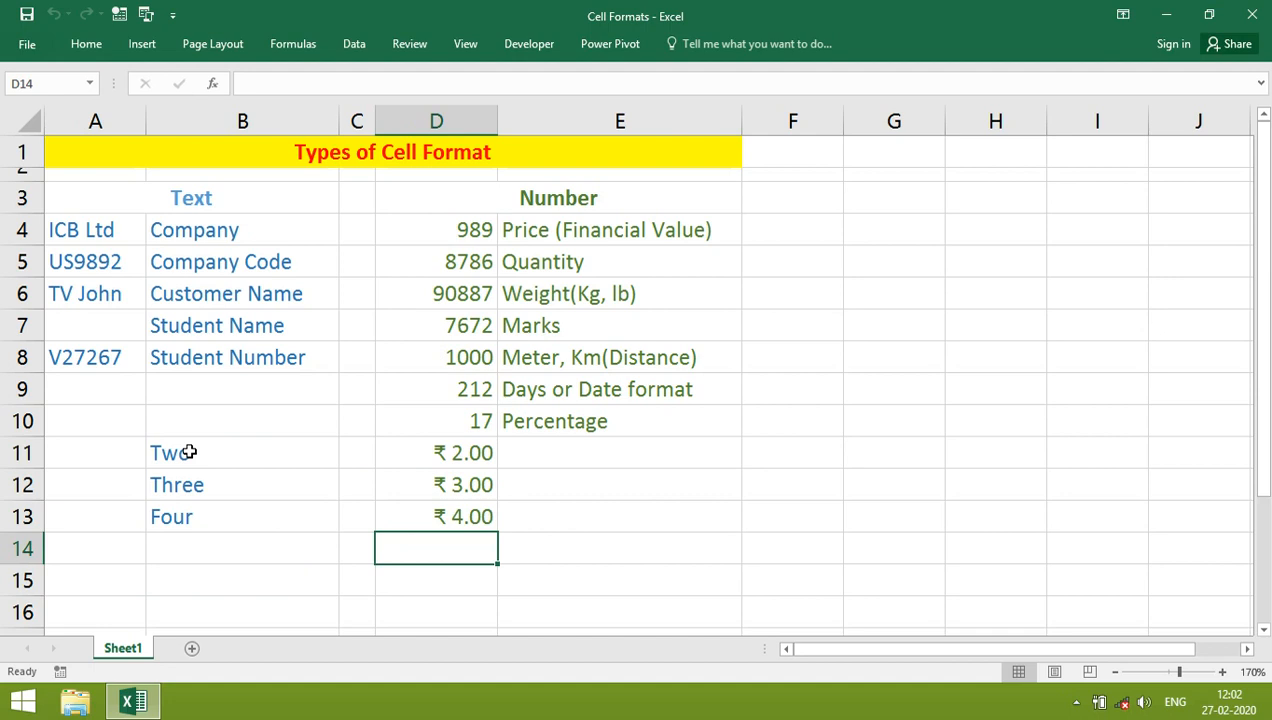
type("=,")
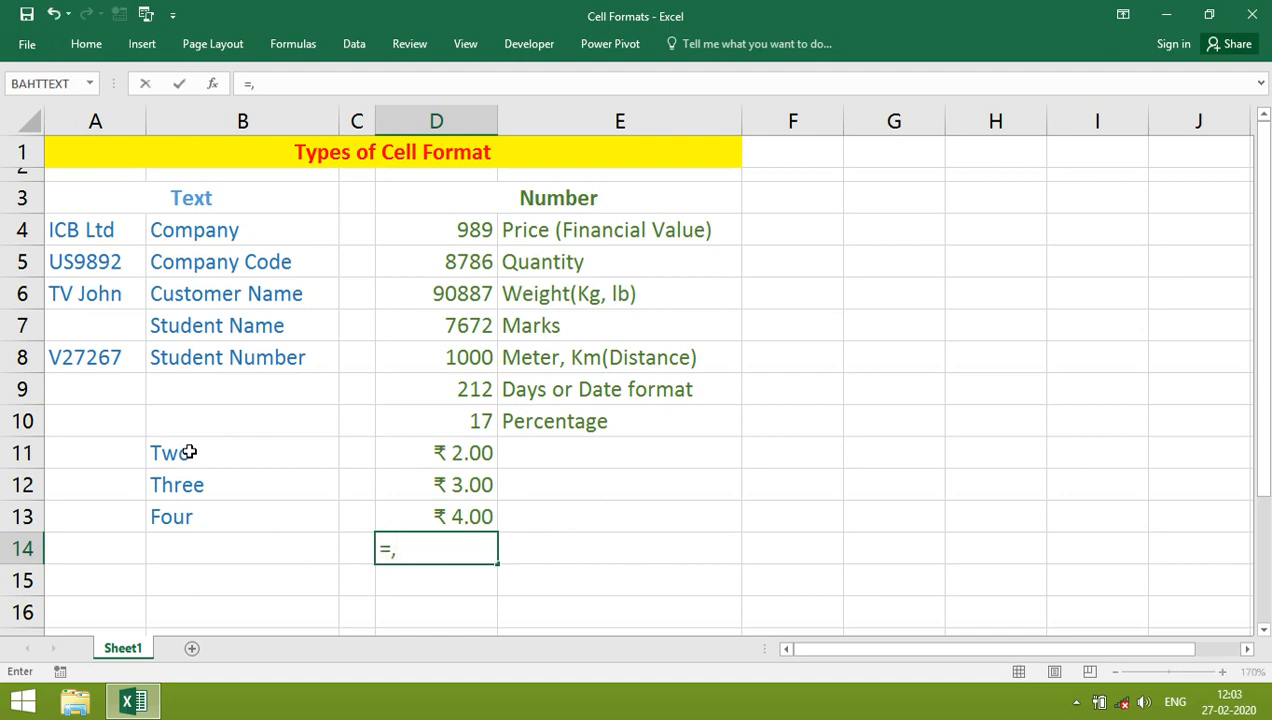
type("<,>")
key("Escape")
Step: Select the text cells B11:B13 and browse the Text and Logical function categories available for insertion
left_click_drag(186, 453, 184, 514)
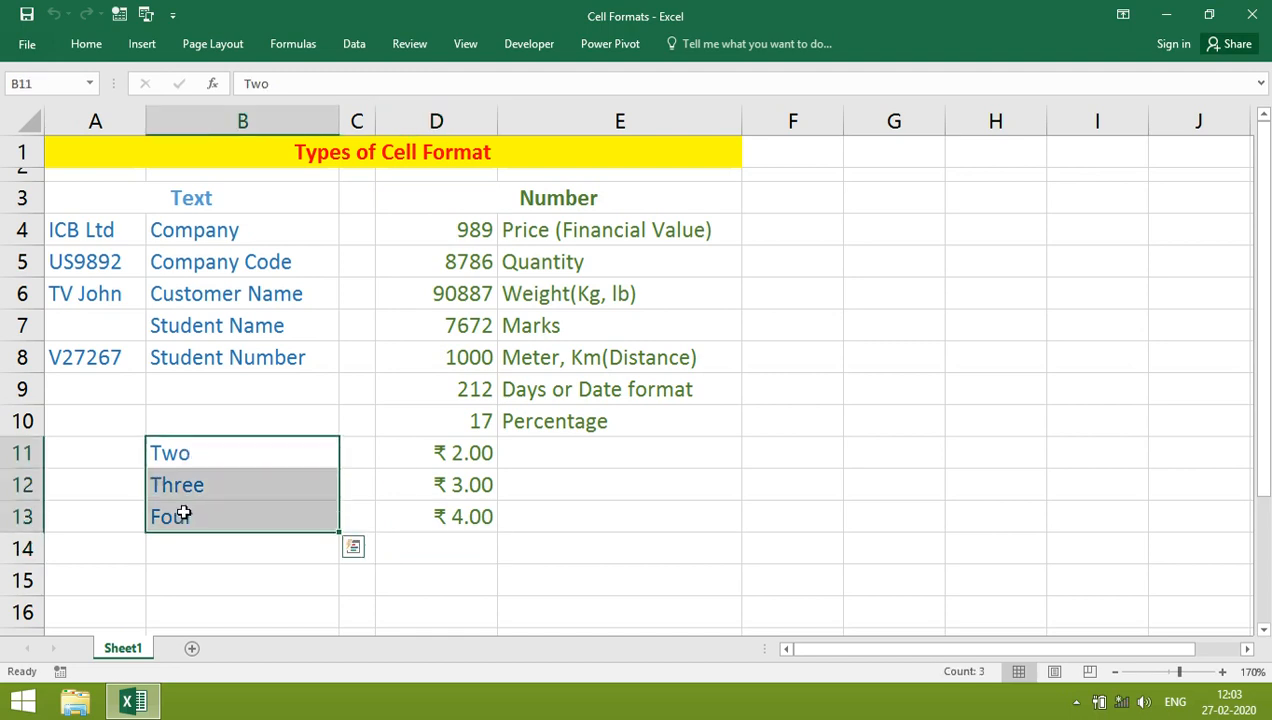
left_click(213, 84)
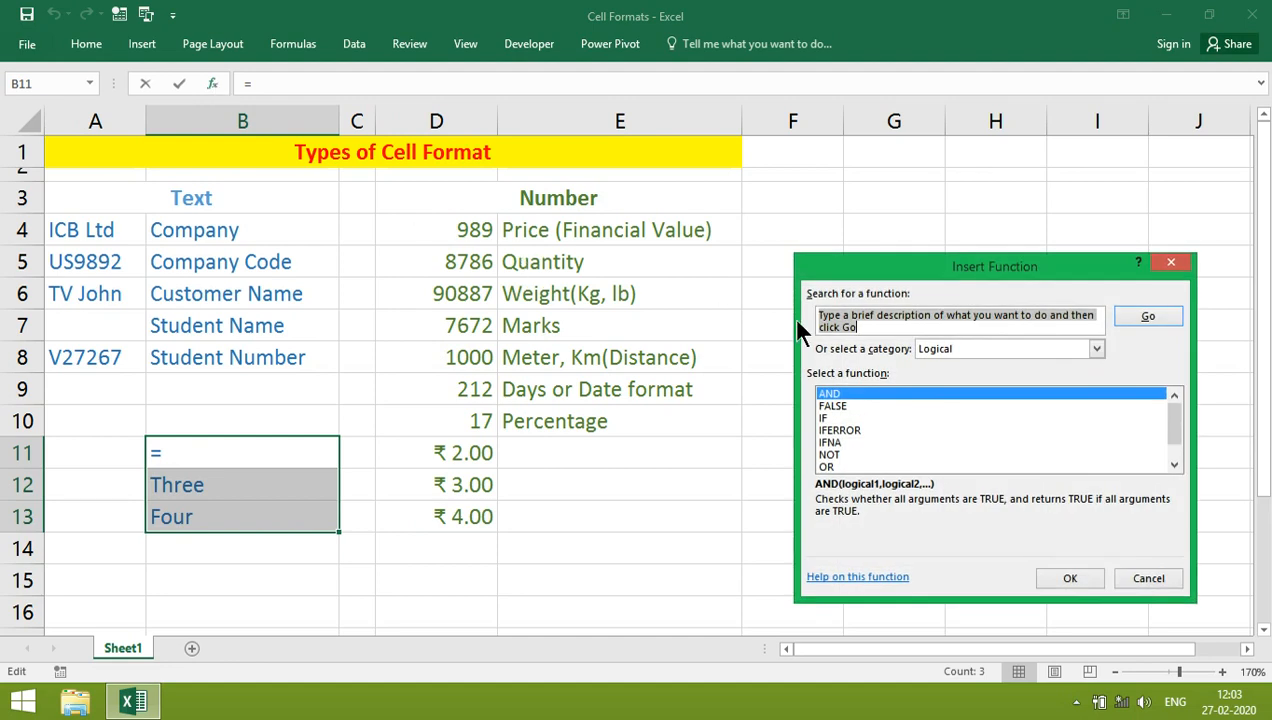
left_click(1096, 347)
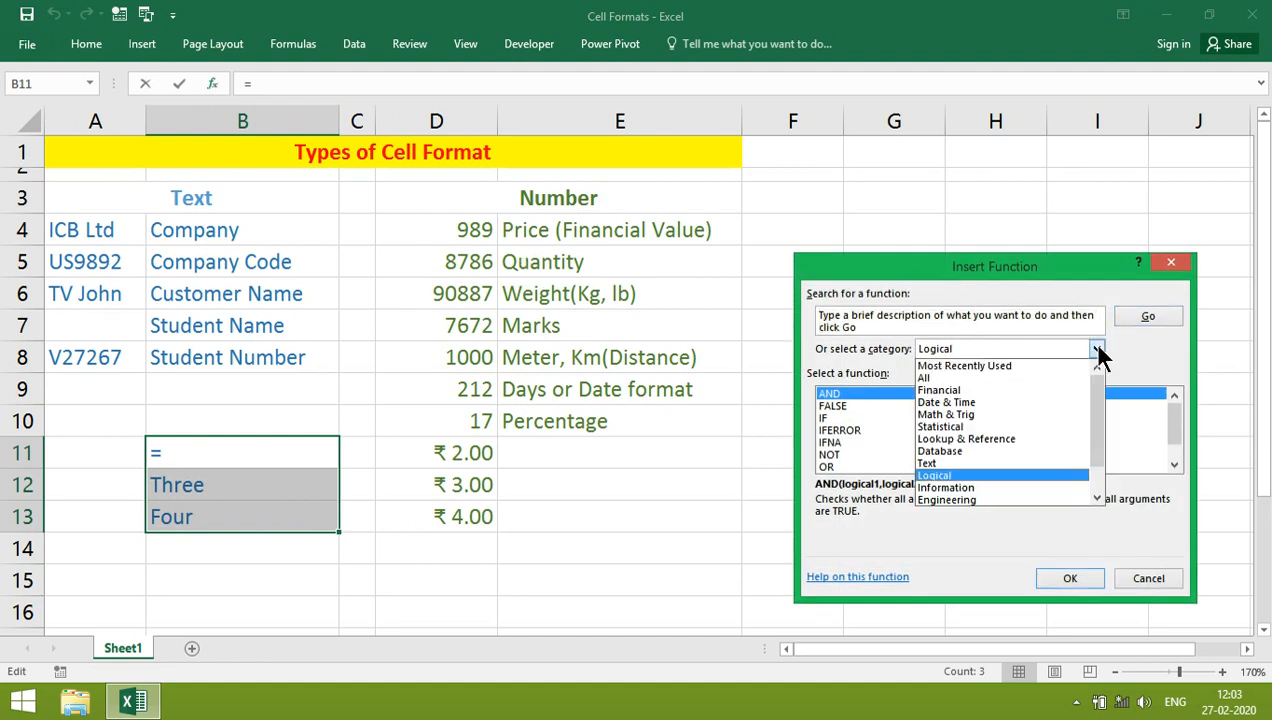
left_click(1025, 462)
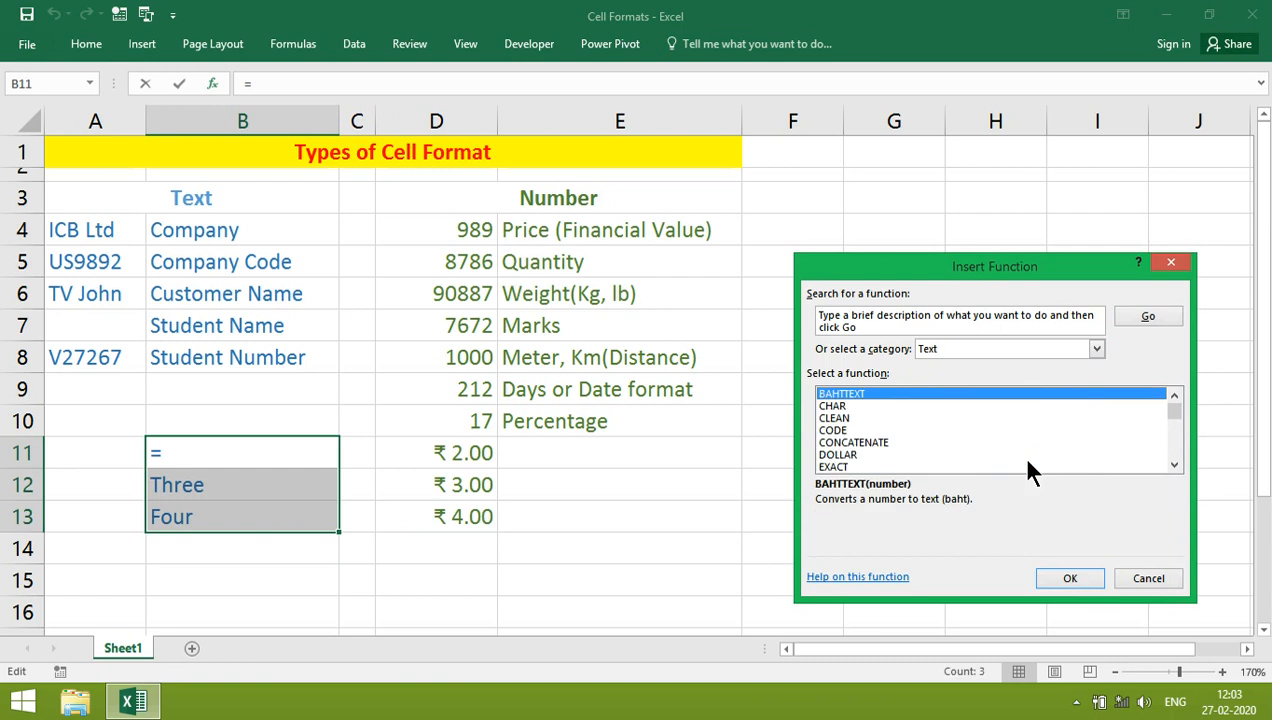
left_click(1096, 349)
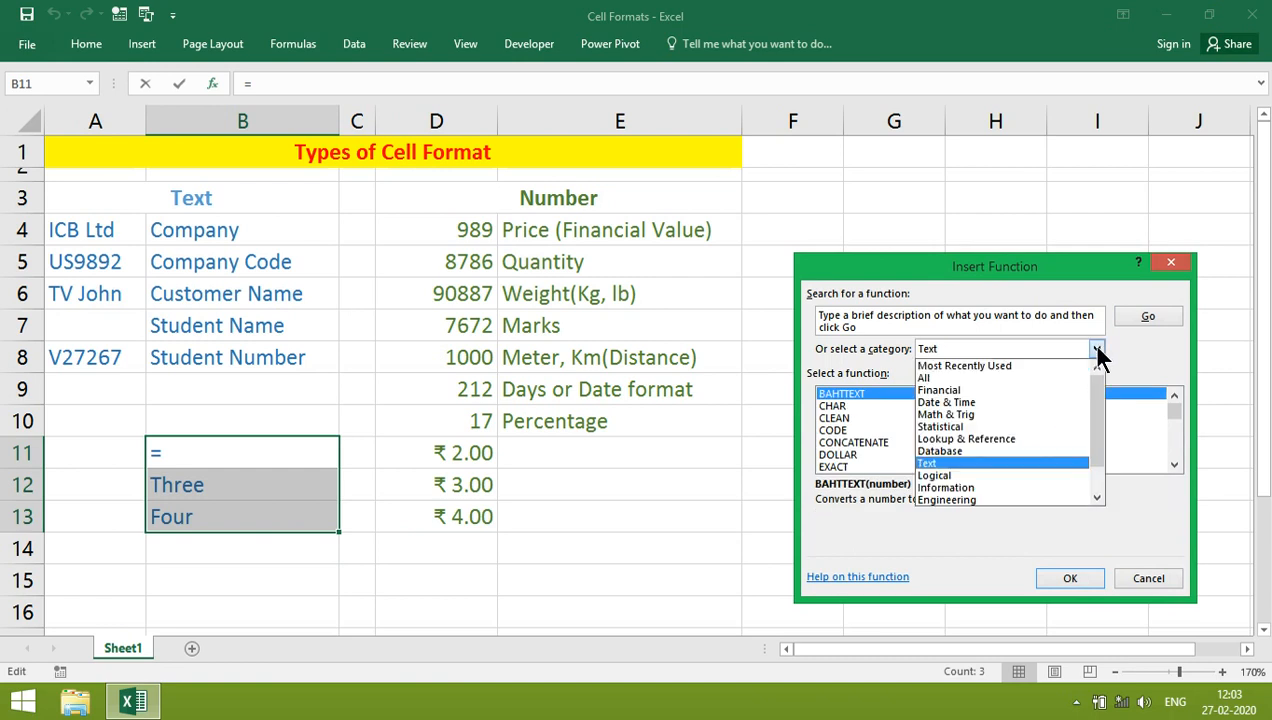
left_click(1060, 476)
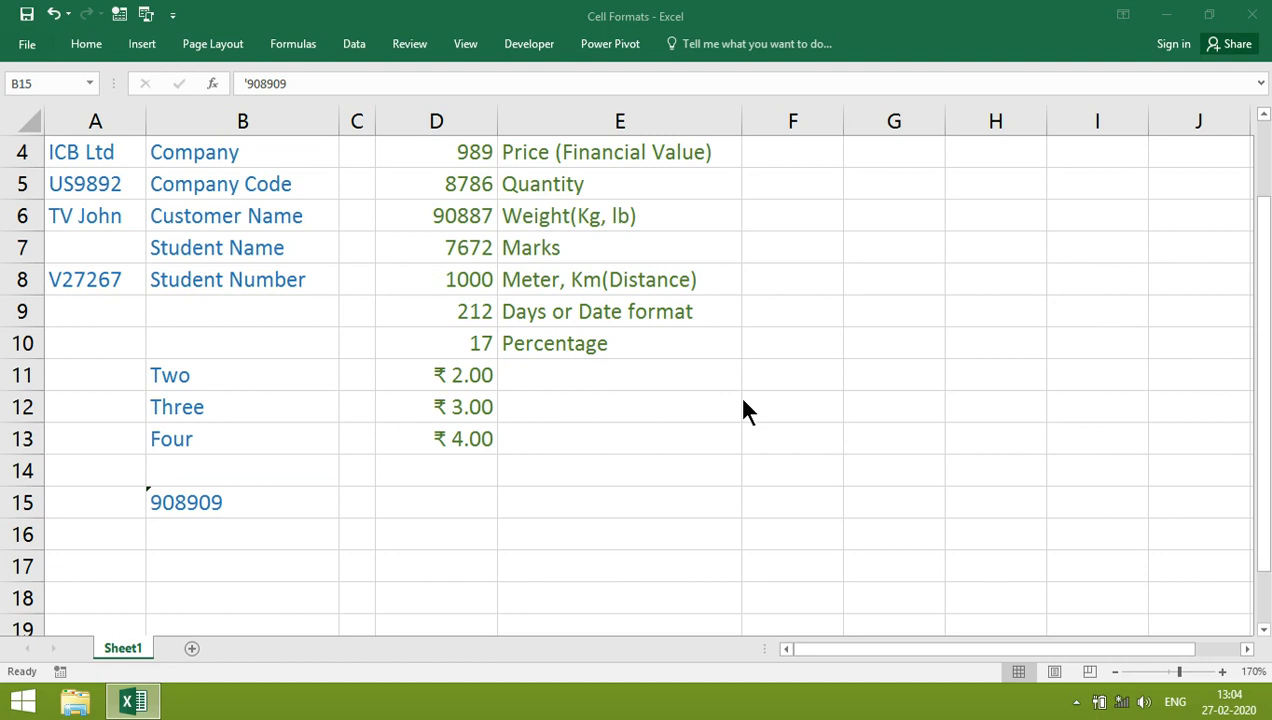
Step: Convert the text number in B15 to a numeric value in cell D15 with the formula =NUMBERVALUE(B15)
left_click(422, 506)
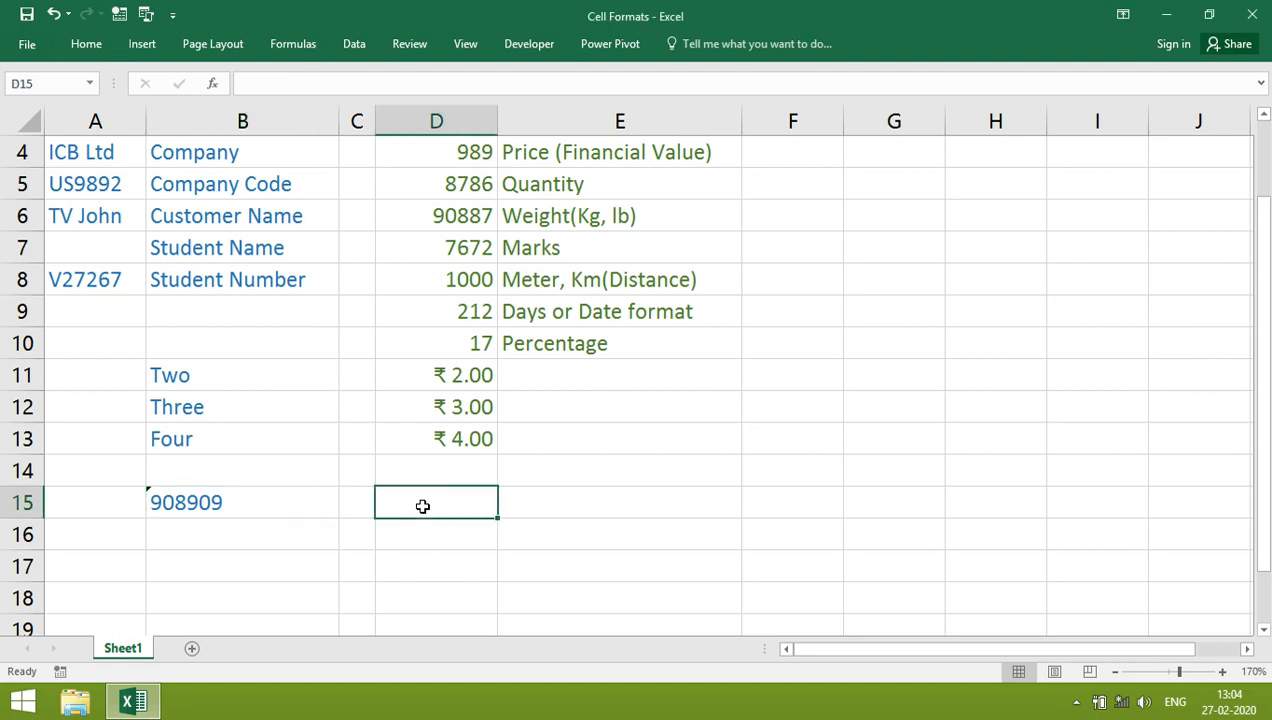
type("=num")
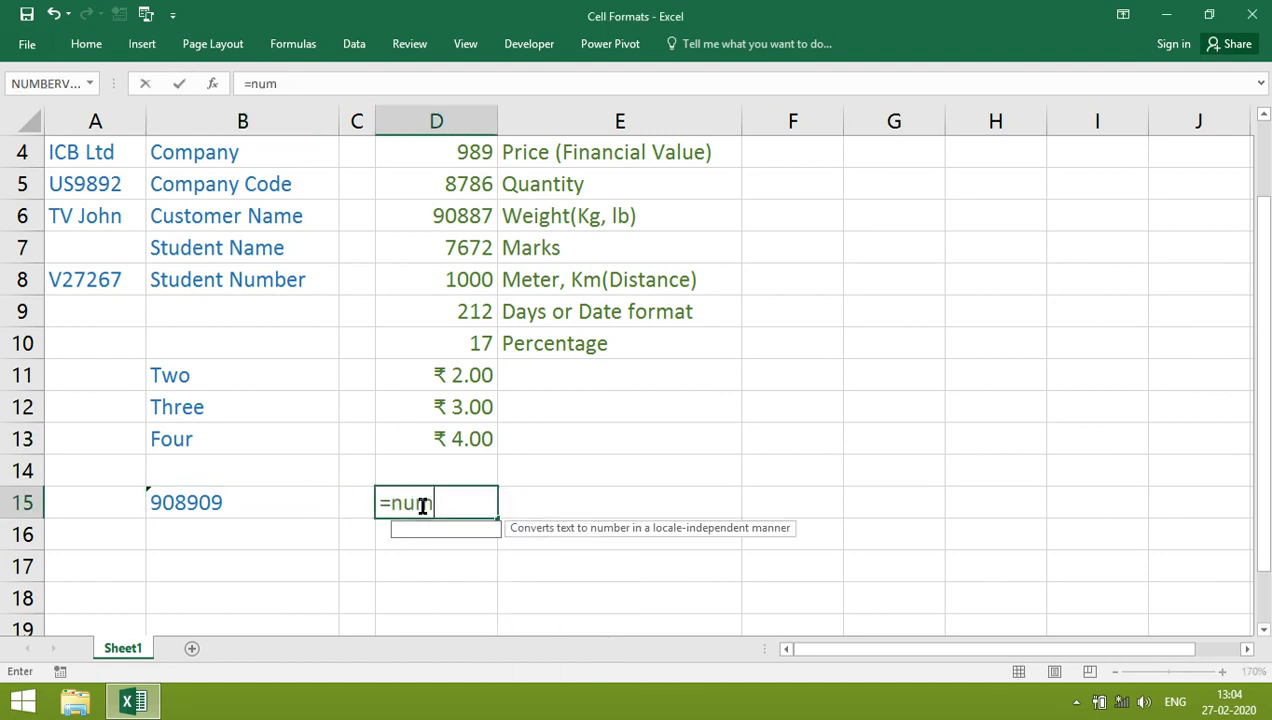
type("bervalue")
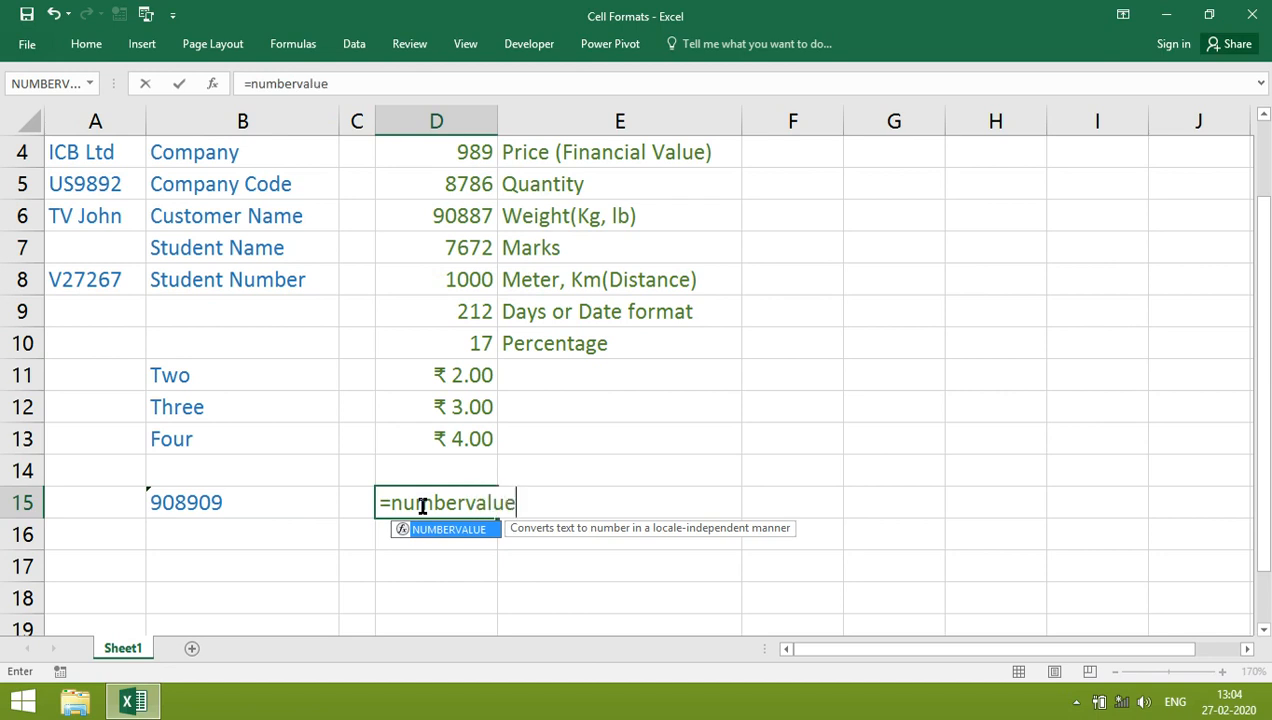
type("(")
key("Left")
key("Left")
type(")")
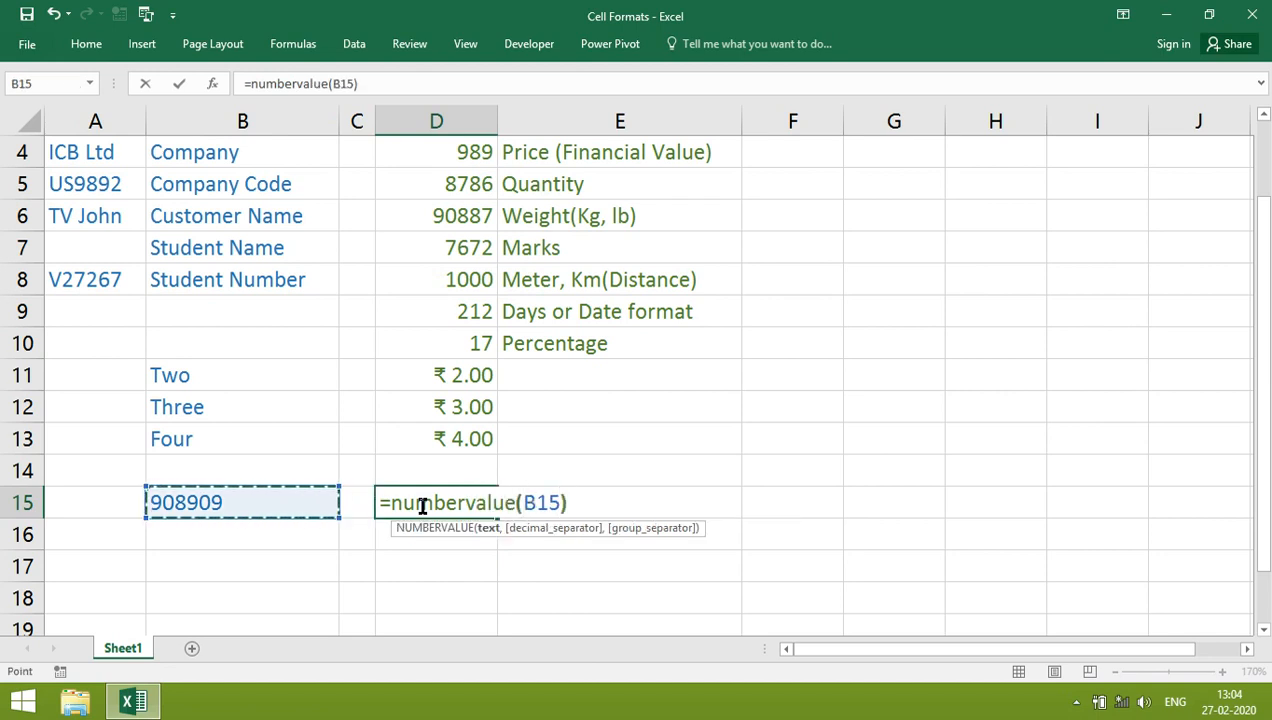
key("ctrl+Return")
key("Right")
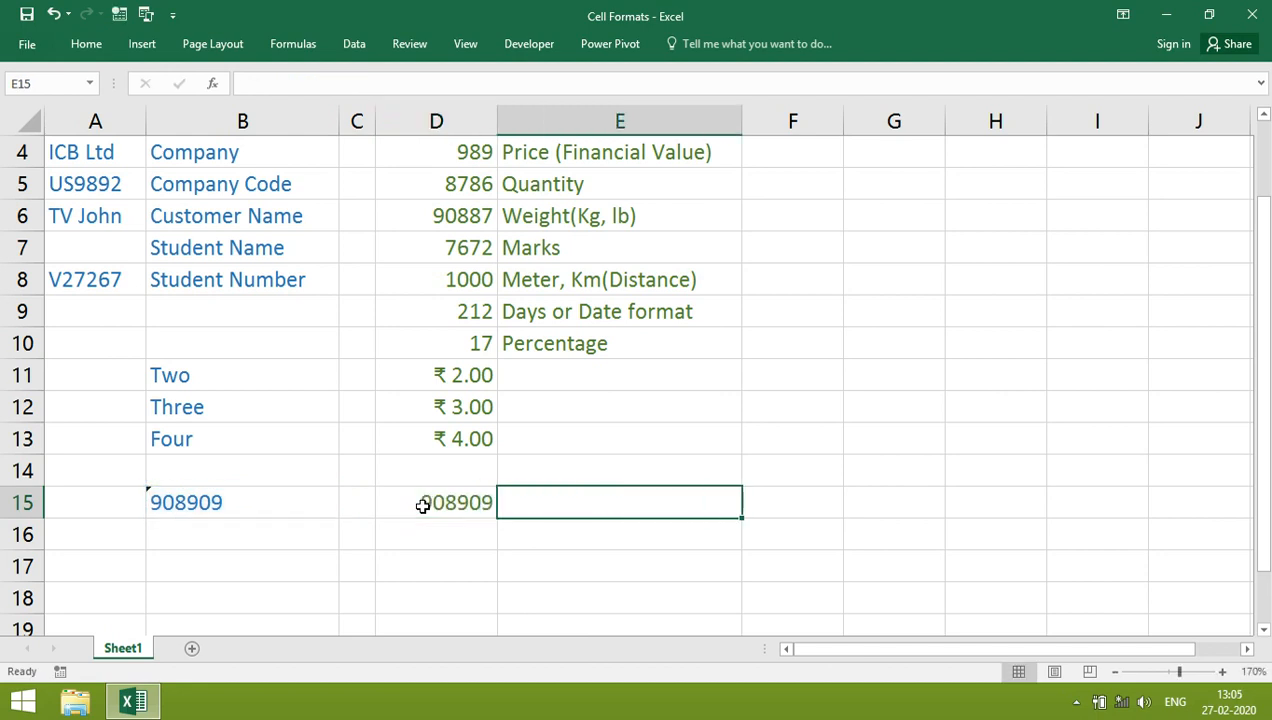